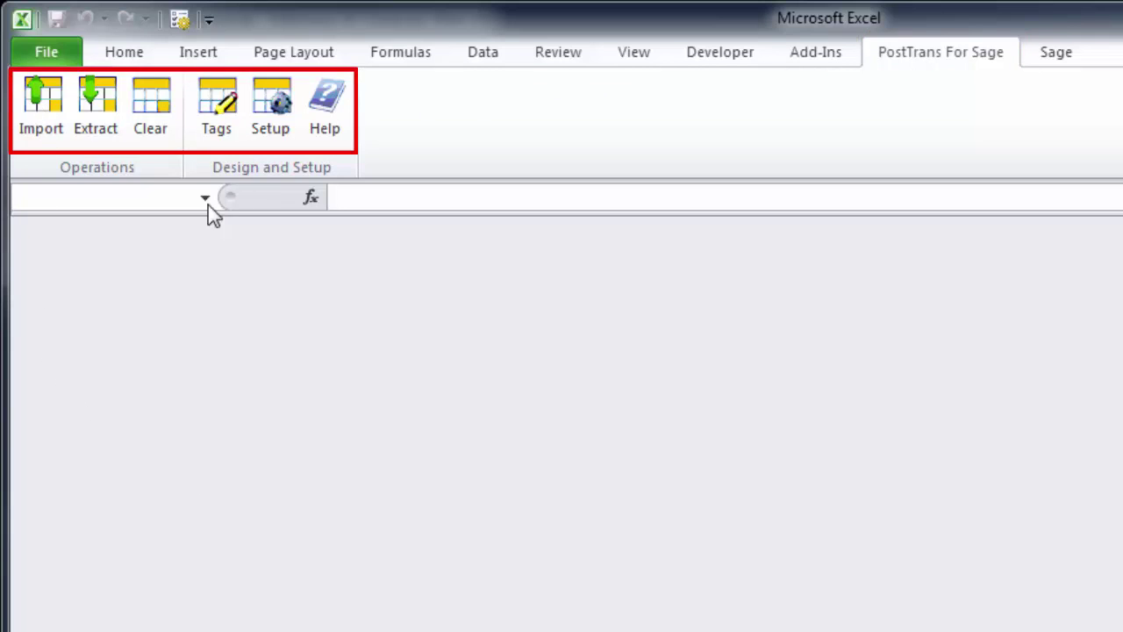
Create a new Product Adjustment Transactions template (Sage50TransAdj) on the blank sheet and dismiss the training tips.
{"action": "left_click", "coordinate": [48, 112]}
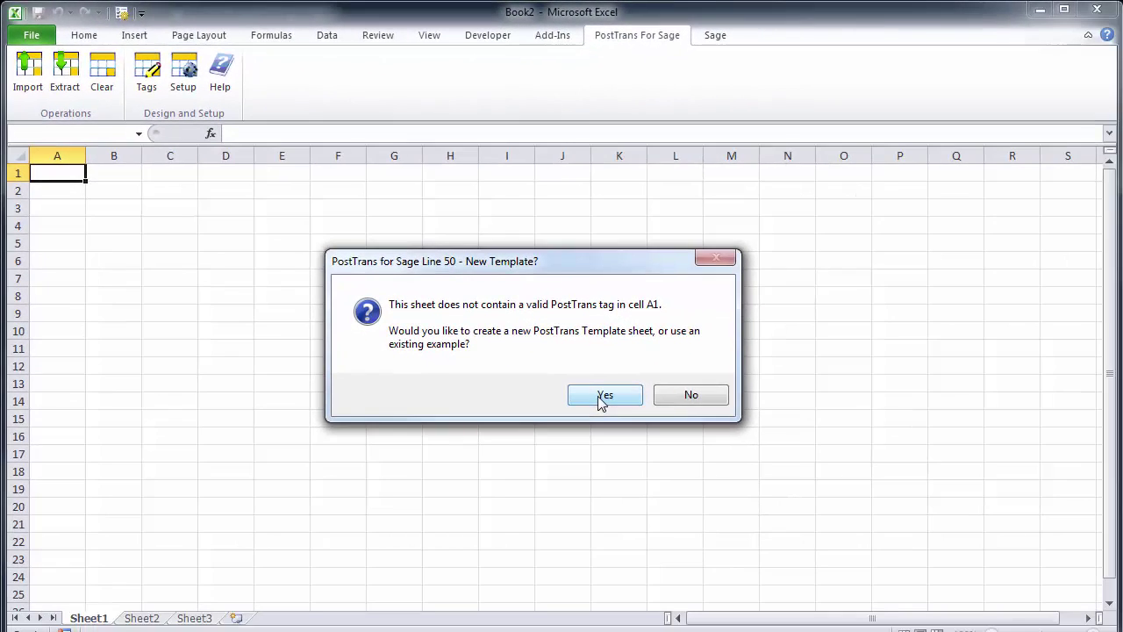
{"action": "left_click", "coordinate": [604, 395]}
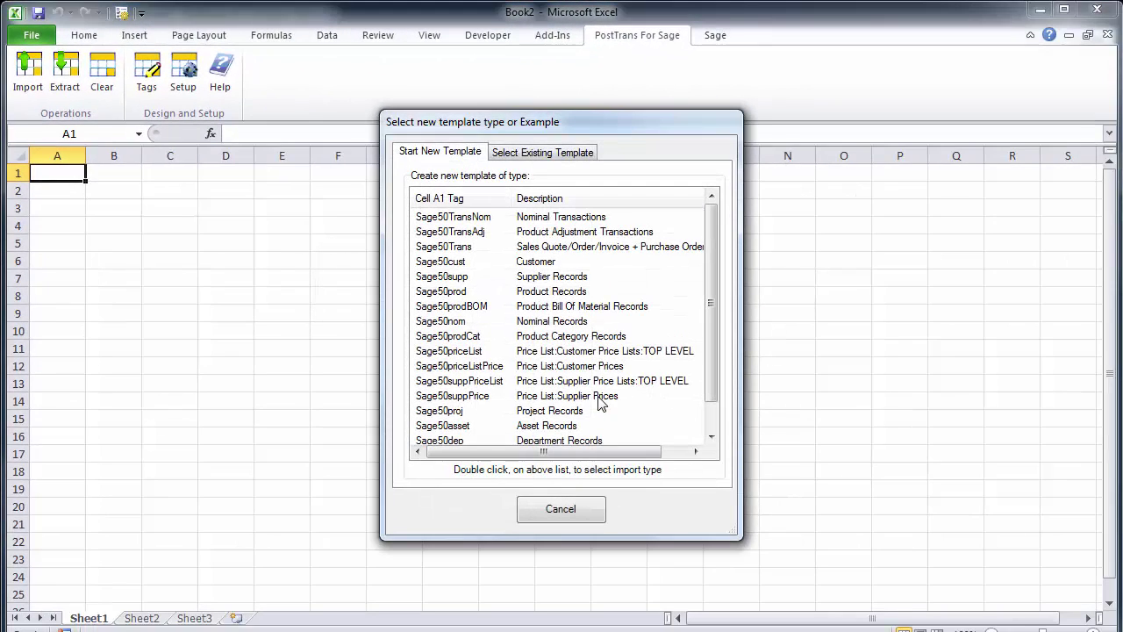
{"action": "left_click", "coordinate": [474, 233]}
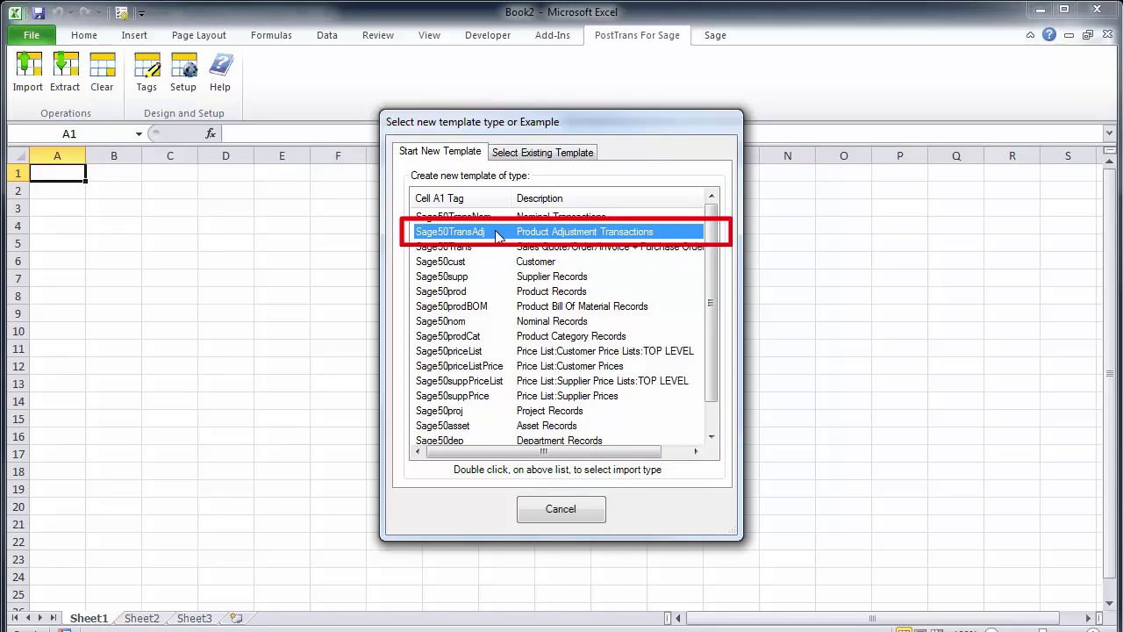
{"action": "double_click", "coordinate": [496, 234]}
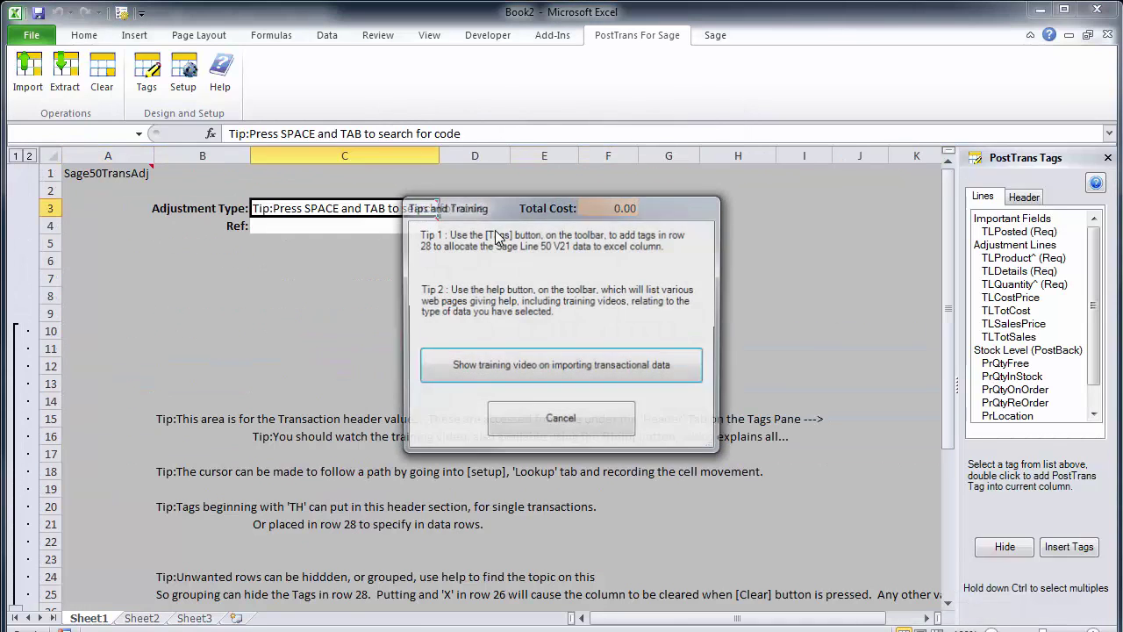
{"action": "left_click", "coordinate": [541, 424]}
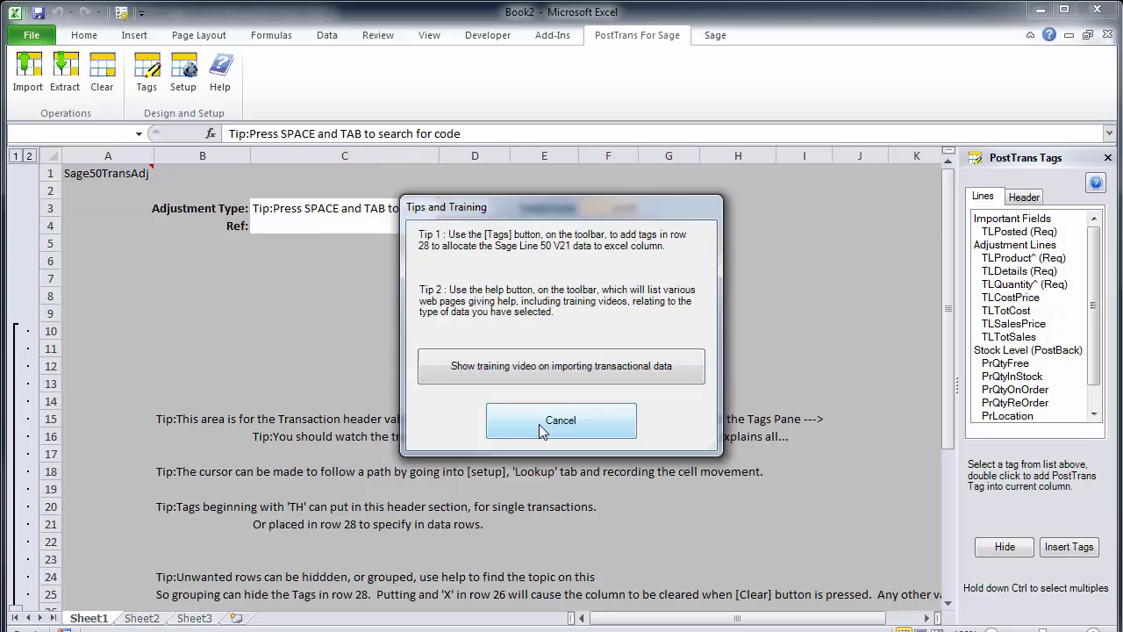
Collapse the grouped tip rows 10 to 25 in the template header and hide the PostTrans Tags pane.
{"action": "left_click", "coordinate": [948, 605]}
{"action": "left_click", "coordinate": [948, 604]}
{"action": "left_click", "coordinate": [948, 605]}
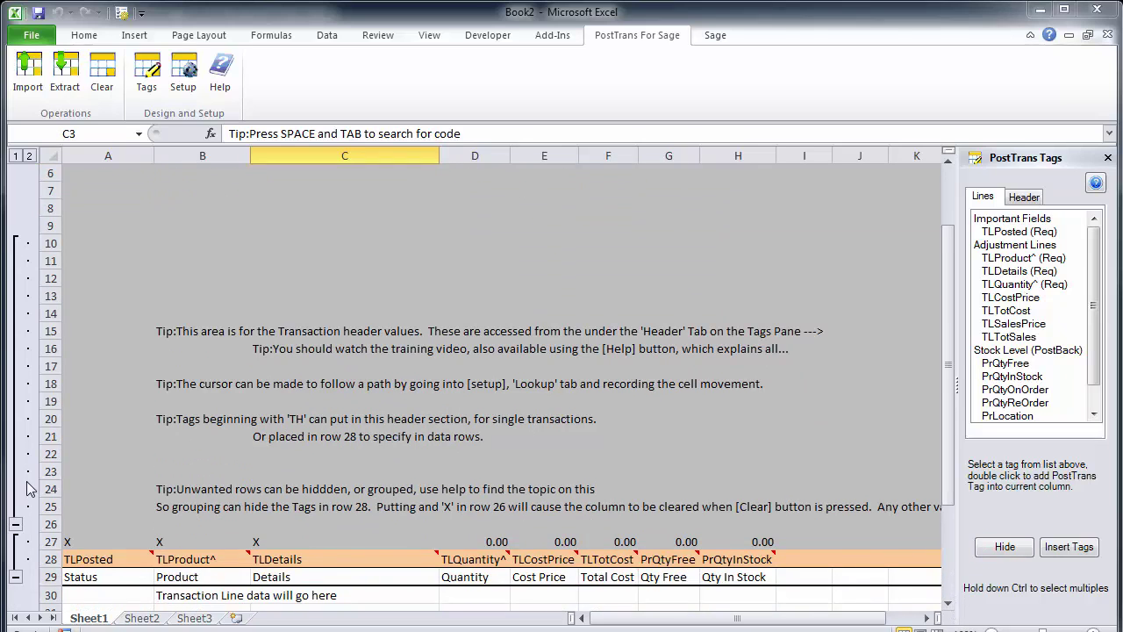
{"action": "left_click", "coordinate": [15, 525]}
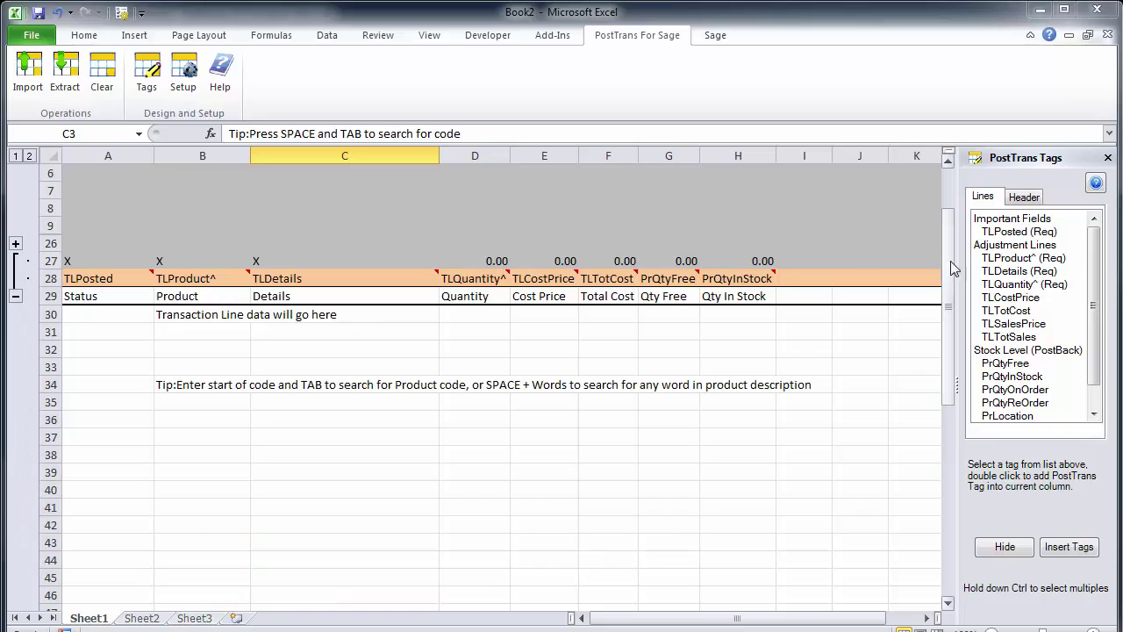
{"action": "left_click_drag", "start_coordinate": [949, 271], "coordinate": [954, 209]}
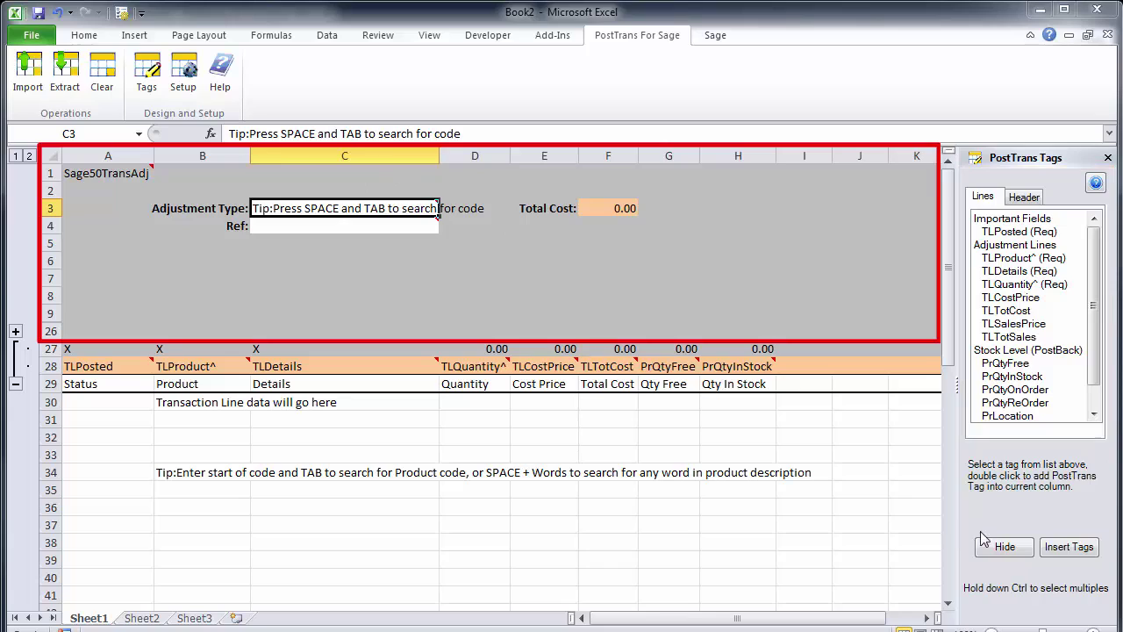
{"action": "left_click", "coordinate": [1005, 546]}
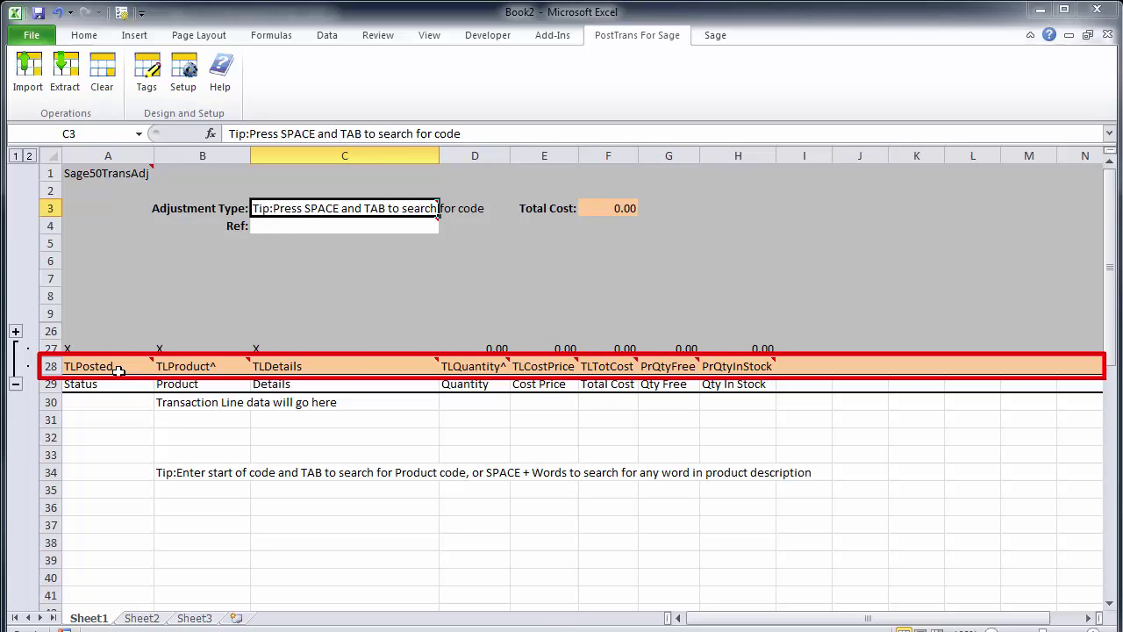
Examine the tags in row 28 and the transaction line area from row 30 down under Product, Details, Quantity and Cost Price.
{"action": "mouse_move", "coordinate": [679, 363]}
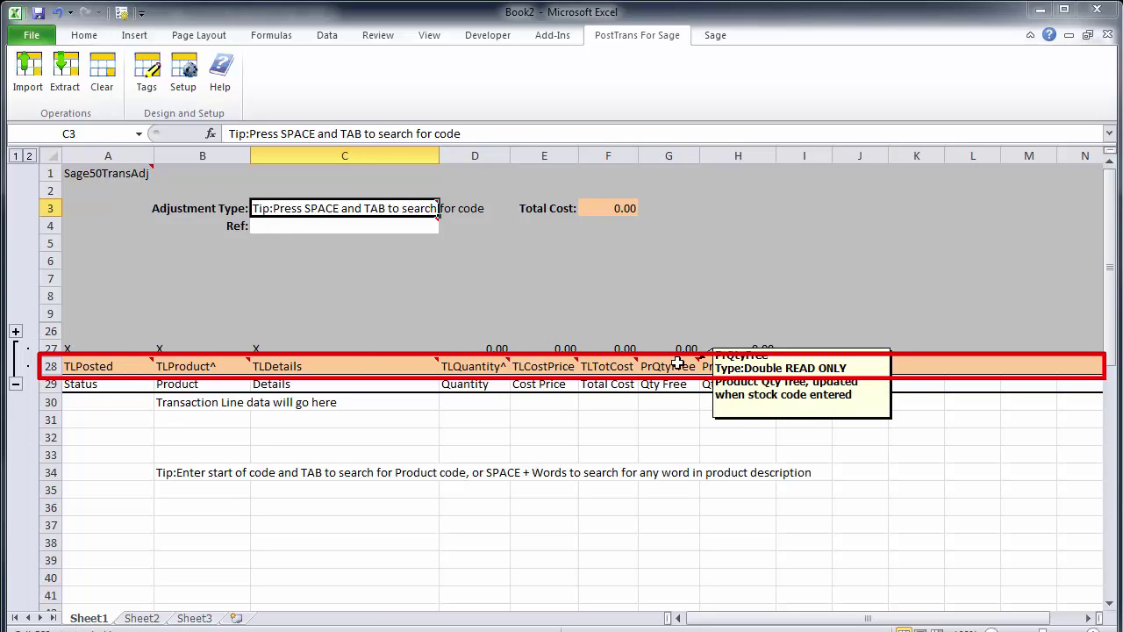
{"action": "left_click_drag", "start_coordinate": [203, 402], "coordinate": [210, 604]}
{"action": "left_click_drag", "start_coordinate": [377, 401], "coordinate": [381, 563]}
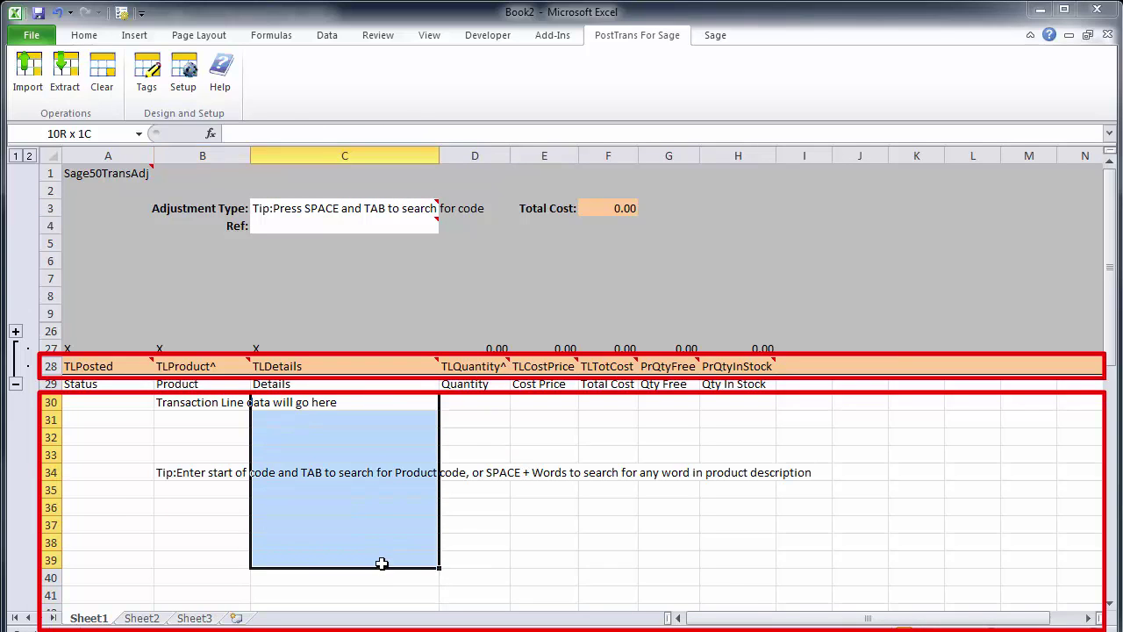
{"action": "left_click_drag", "start_coordinate": [487, 403], "coordinate": [503, 574]}
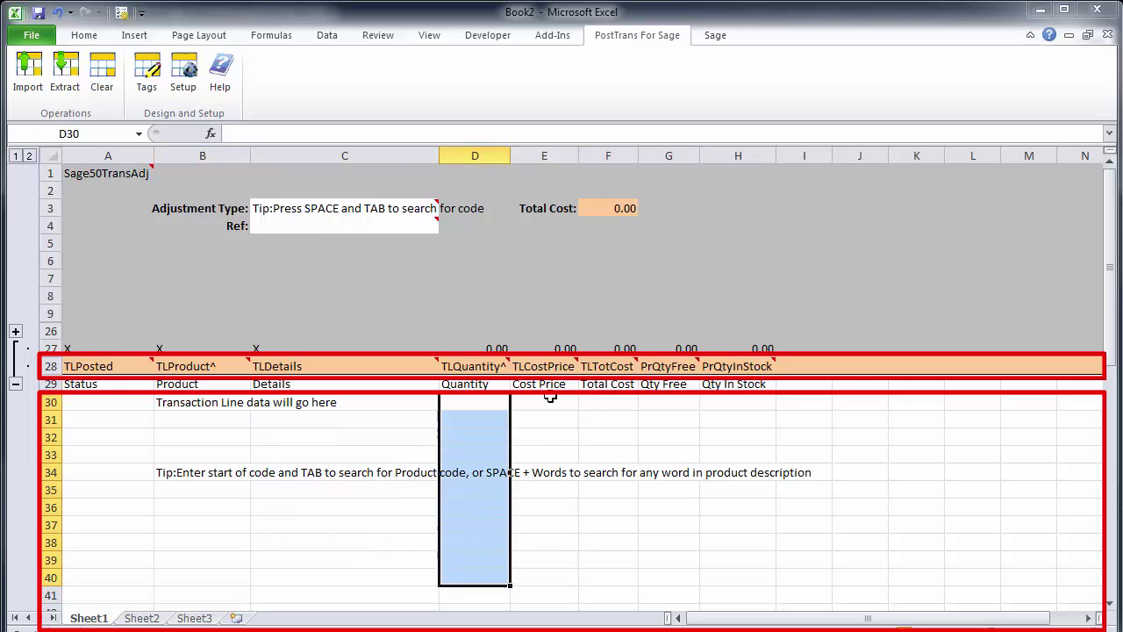
{"action": "left_click_drag", "start_coordinate": [550, 396], "coordinate": [552, 558]}
{"action": "left_click", "coordinate": [202, 402]}
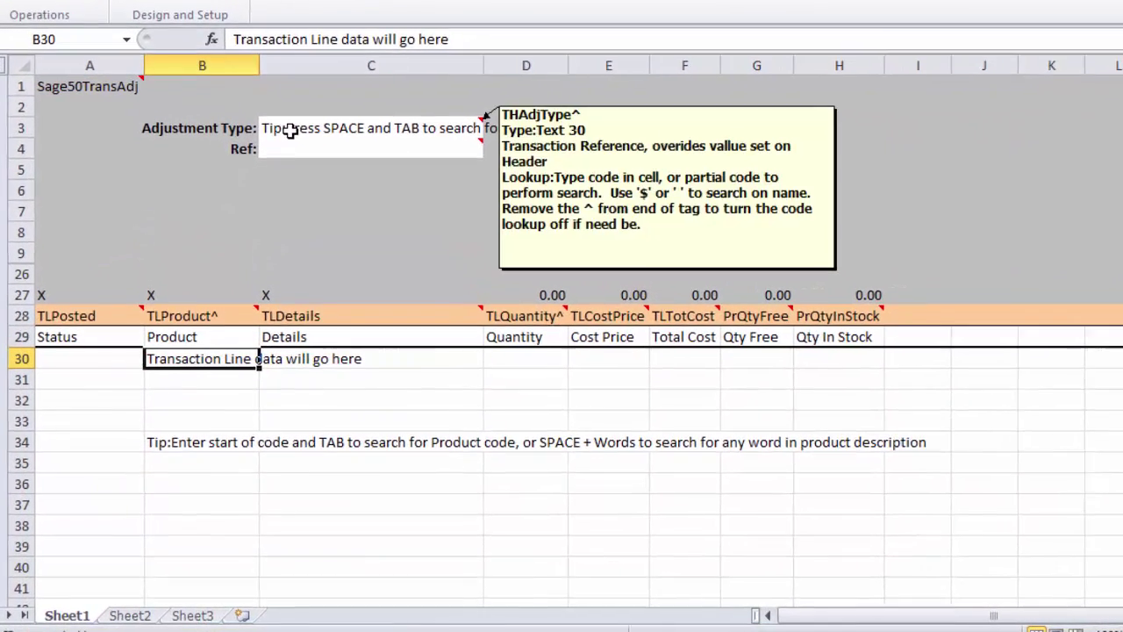
Set the Adjustment Type to 1, Adjustment In, from the code lookup and enter a person's first name as the Ref.
{"action": "left_click", "coordinate": [282, 207]}
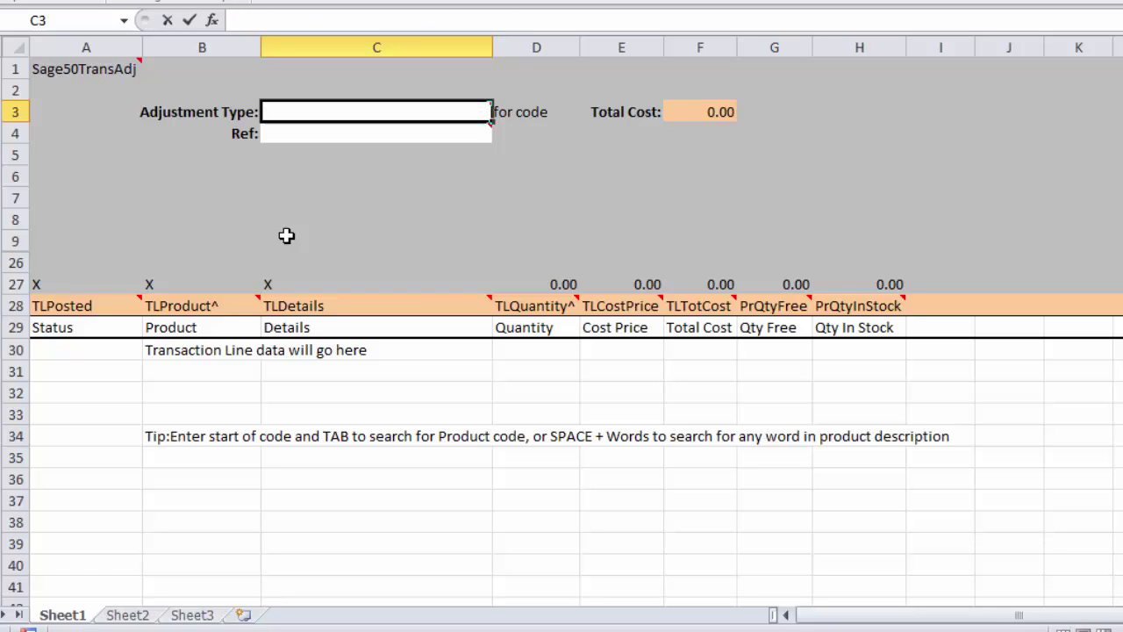
{"action": "key", "text": "Return"}
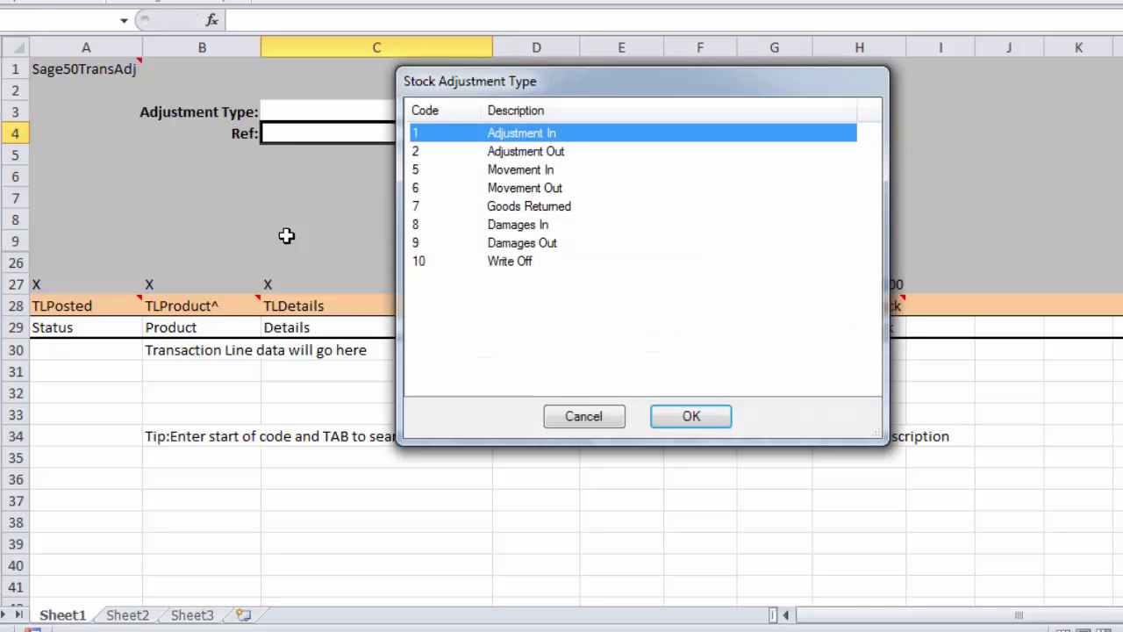
{"action": "key", "text": "Down"}
{"action": "key", "text": "Down"}
{"action": "key", "text": "Down"}
{"action": "key", "text": "Down"}
{"action": "key", "text": "Down"}
{"action": "key", "text": "Up"}
{"action": "key", "text": "Up"}
{"action": "key", "text": "Up"}
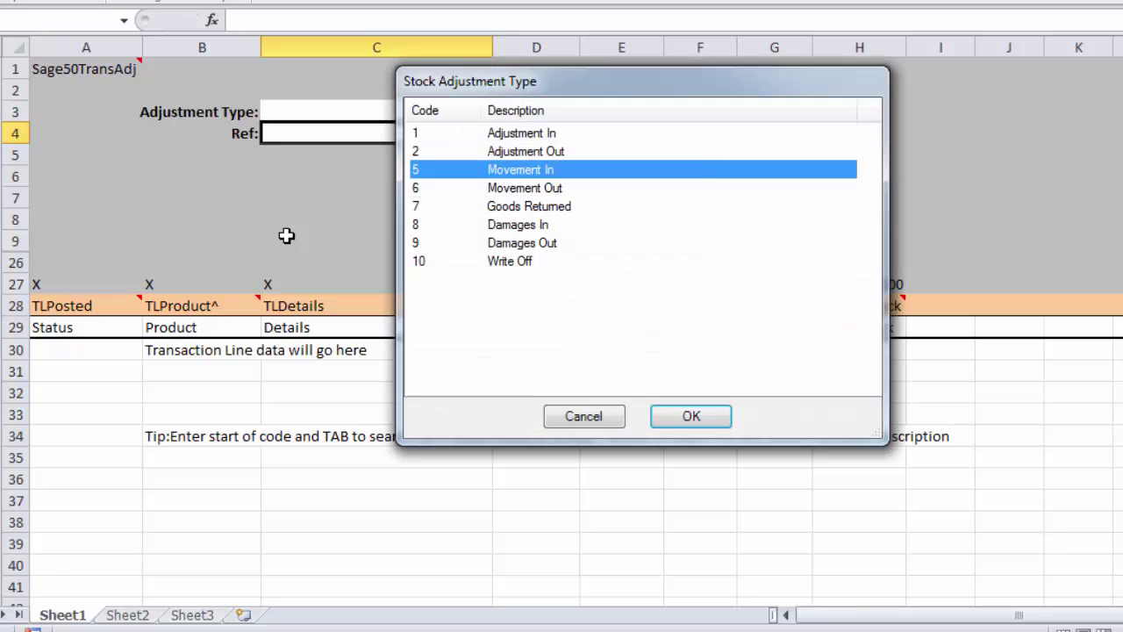
{"action": "key", "text": "Up"}
{"action": "key", "text": "Up"}
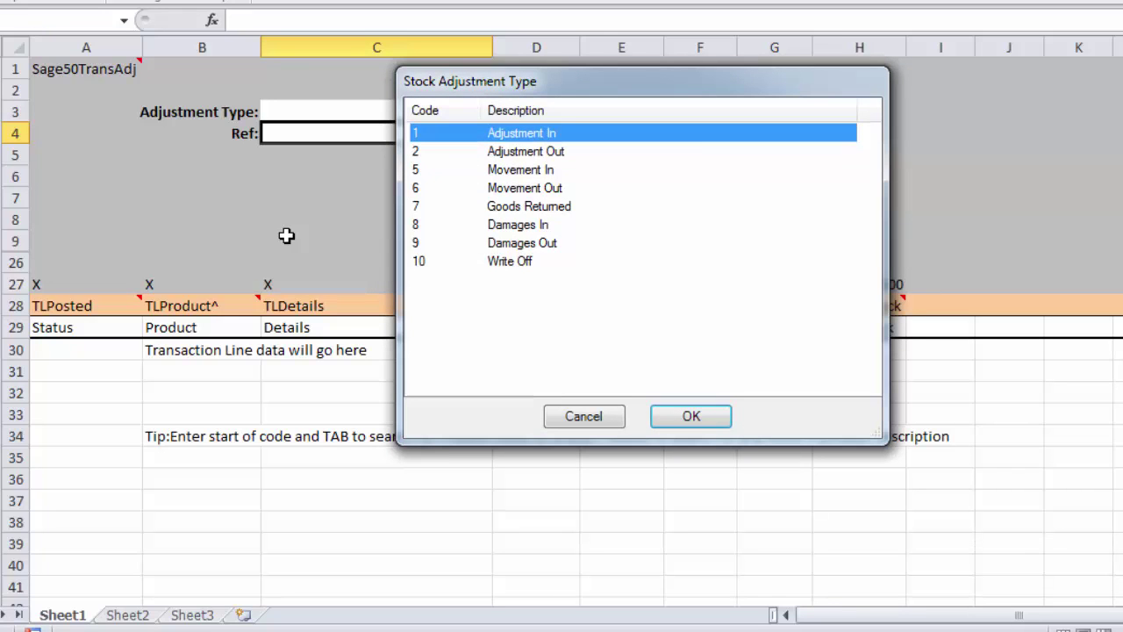
{"action": "key", "text": "Return"}
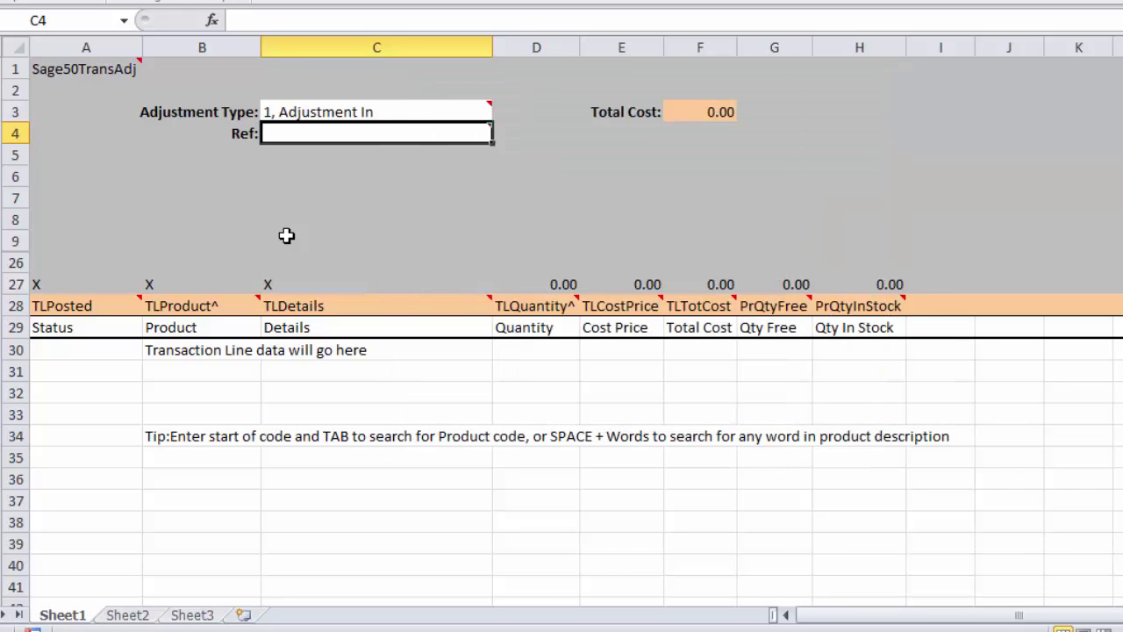
{"action": "type", "text": "Sam"}
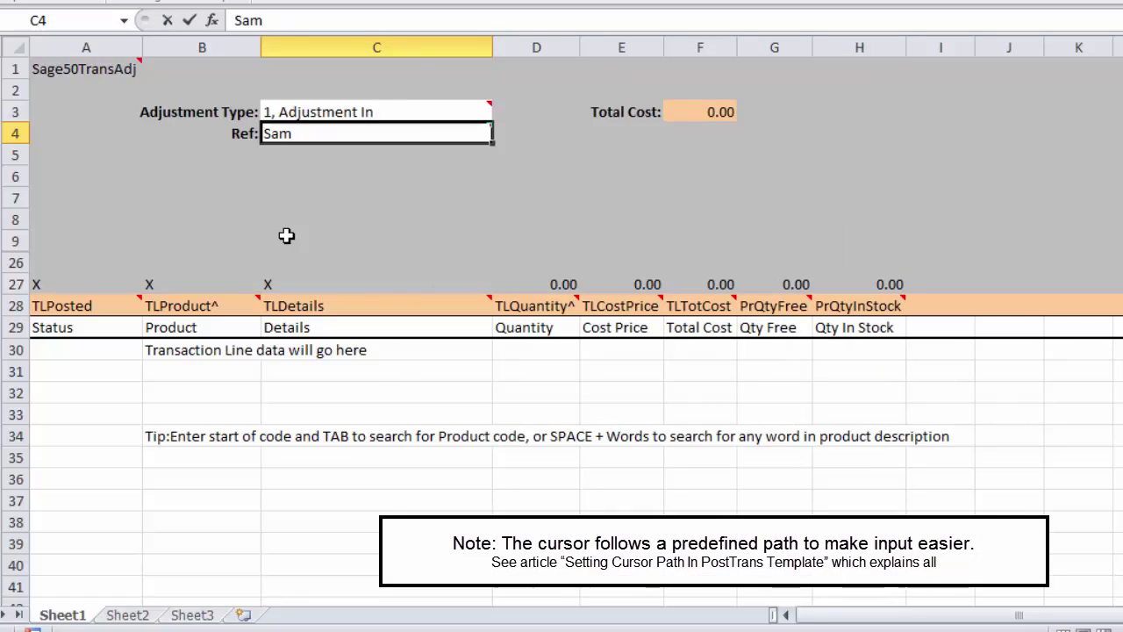
{"action": "key", "text": "Return"}
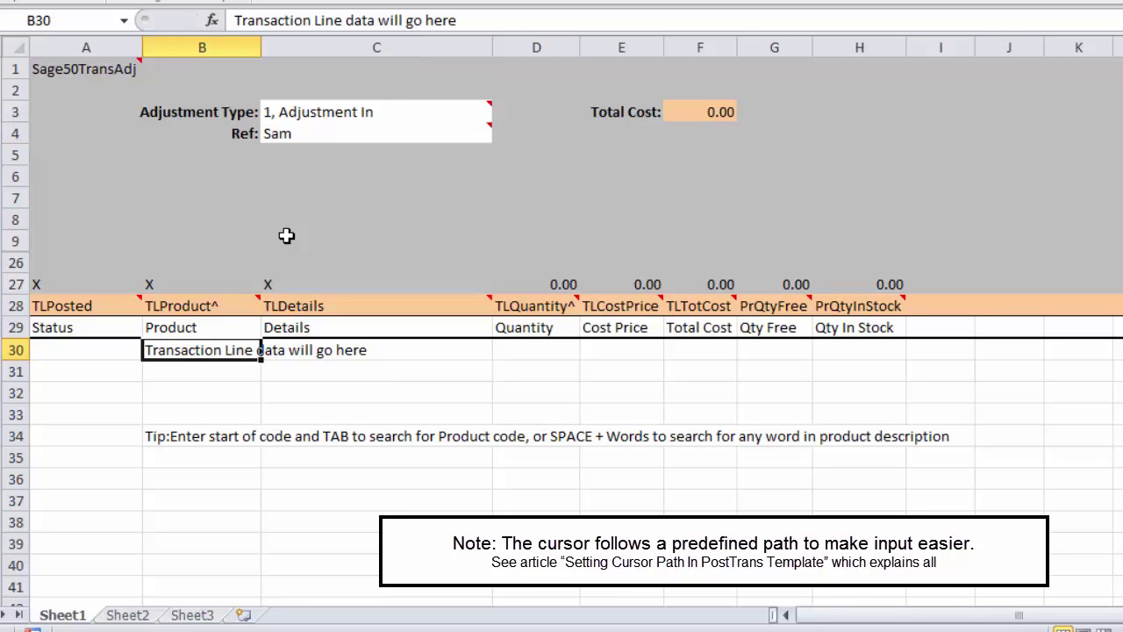
Look up product "key" for row 30 in the Demonstration Data company, overriding the existing logon, and enter quantity 2 for KEY001.
{"action": "type", "text": "key"}
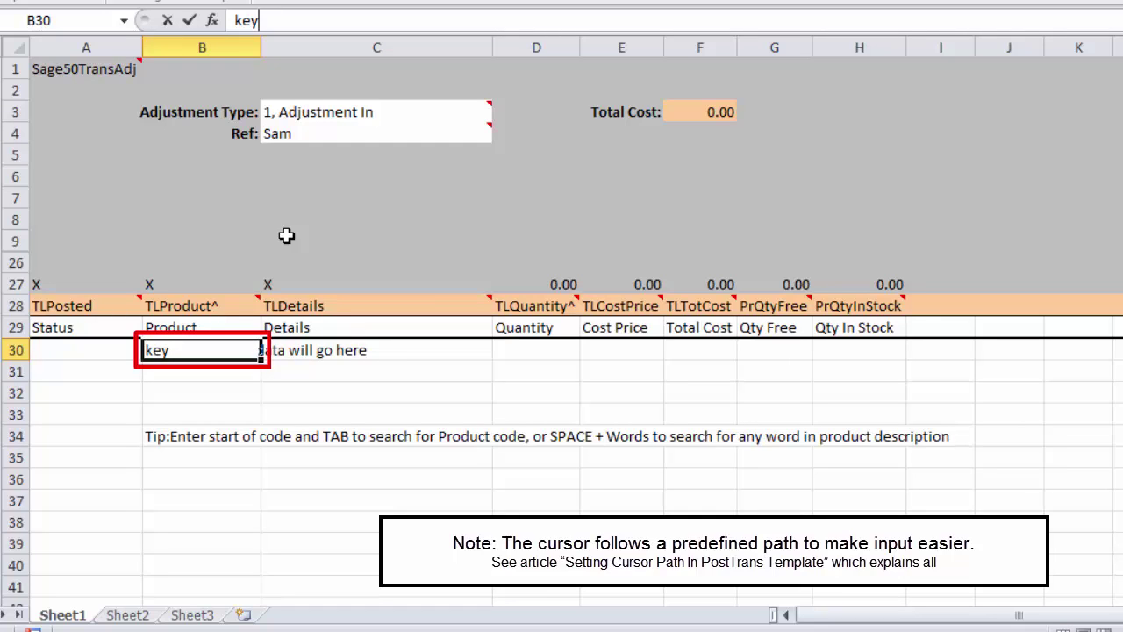
{"action": "key", "text": "Tab"}
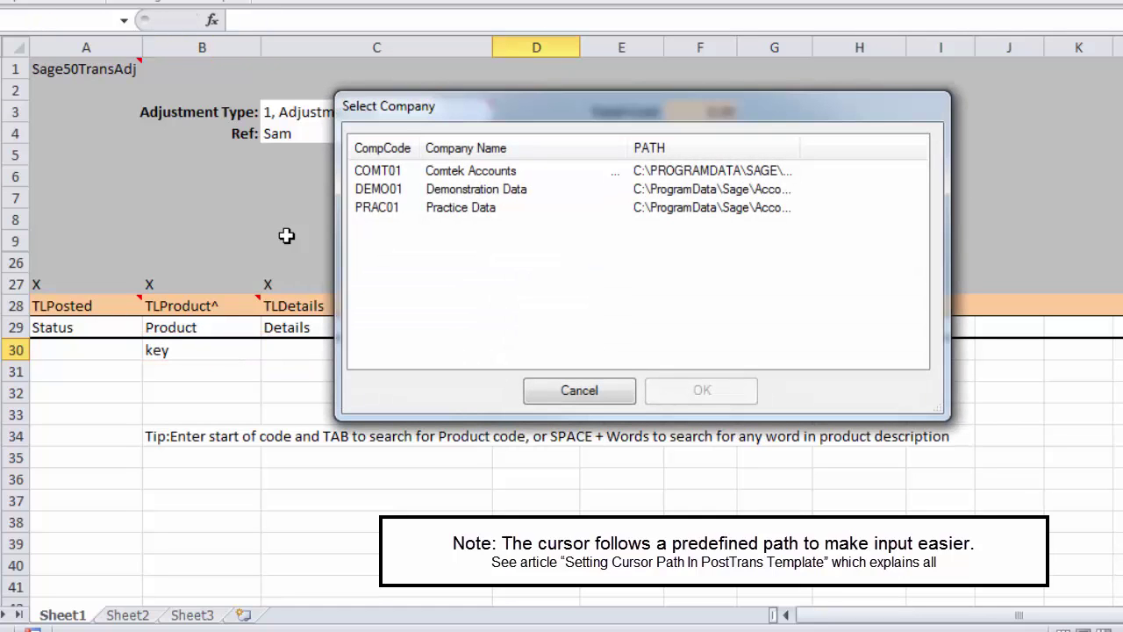
{"action": "double_click", "coordinate": [450, 195]}
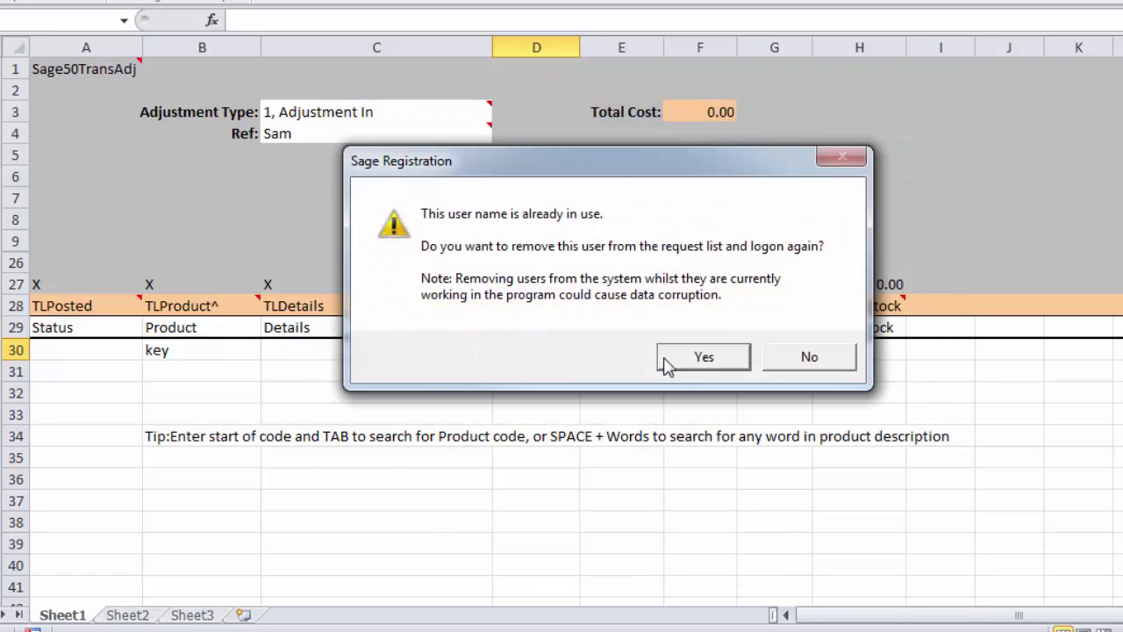
{"action": "left_click", "coordinate": [698, 359]}
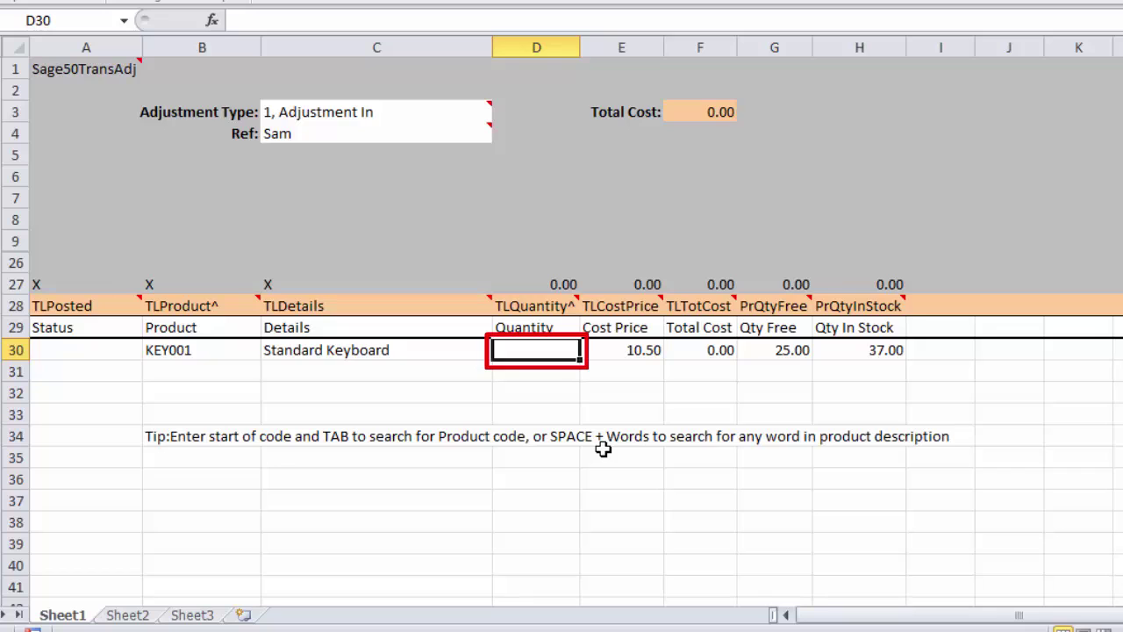
{"action": "type", "text": "2"}
{"action": "key", "text": "Return"}
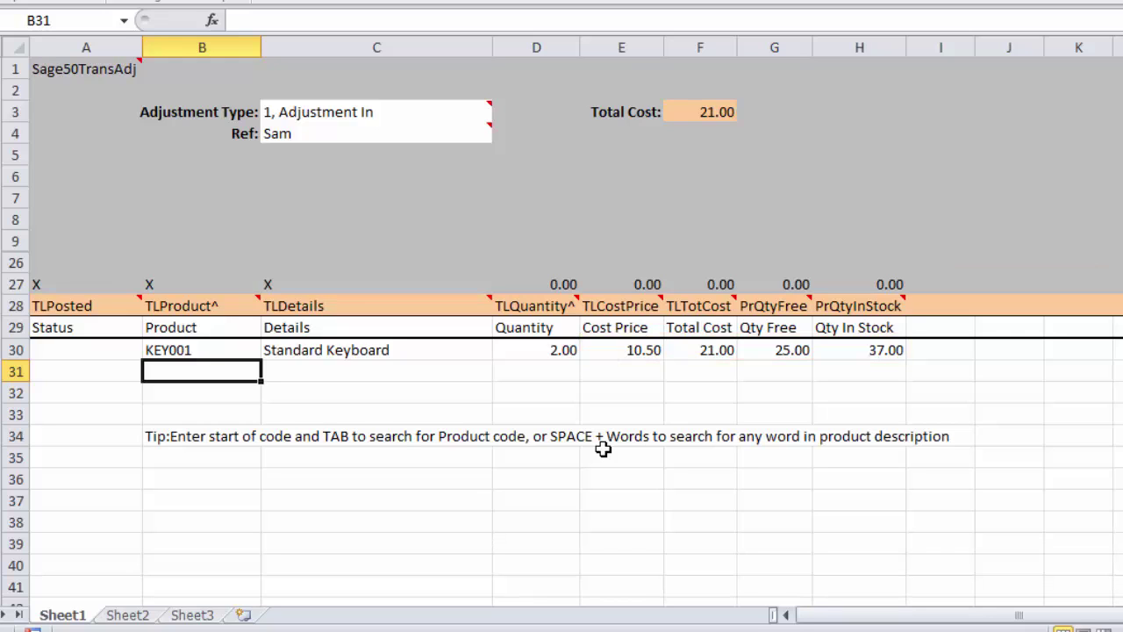
Search product descriptions for "hard" in row 31, choose HAR002, the 20gb Hard Drive, and enter quantity 3.
{"action": "type", "text": "hard"}
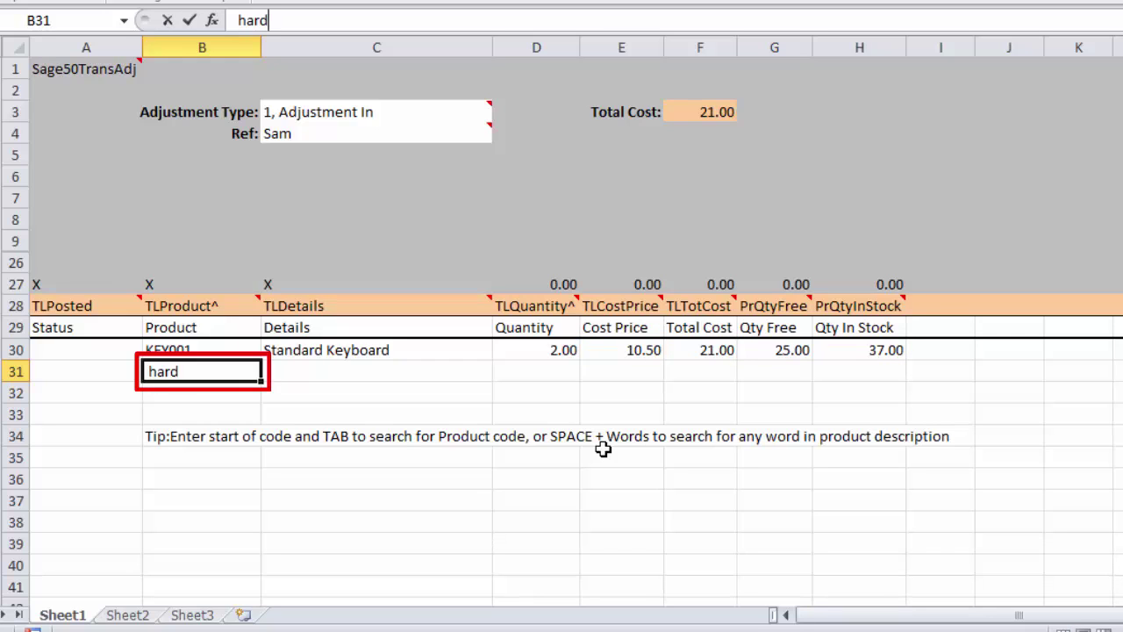
{"action": "key", "text": "Tab"}
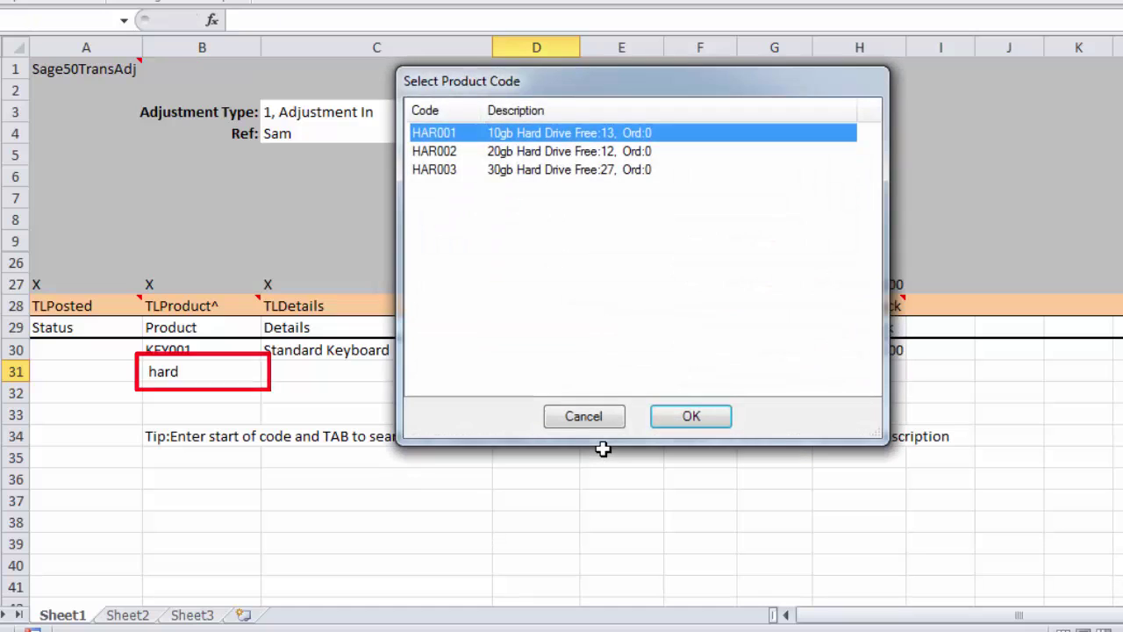
{"action": "key", "text": "Down"}
{"action": "key", "text": "Down"}
{"action": "key", "text": "Up"}
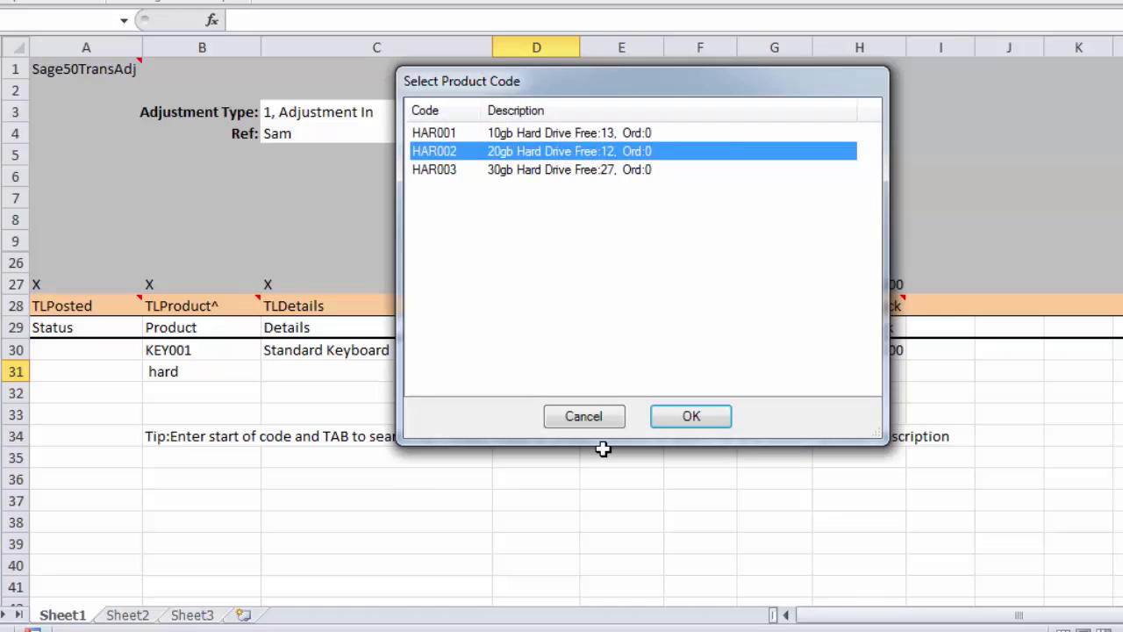
{"action": "key", "text": "Up"}
{"action": "key", "text": "Down"}
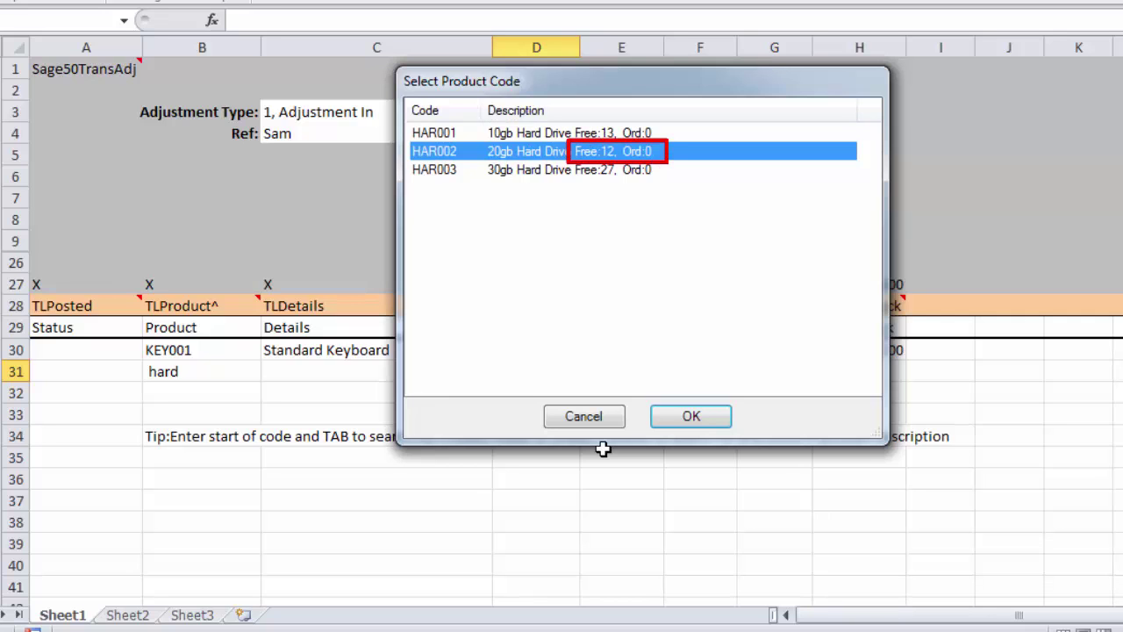
{"action": "key", "text": "Return"}
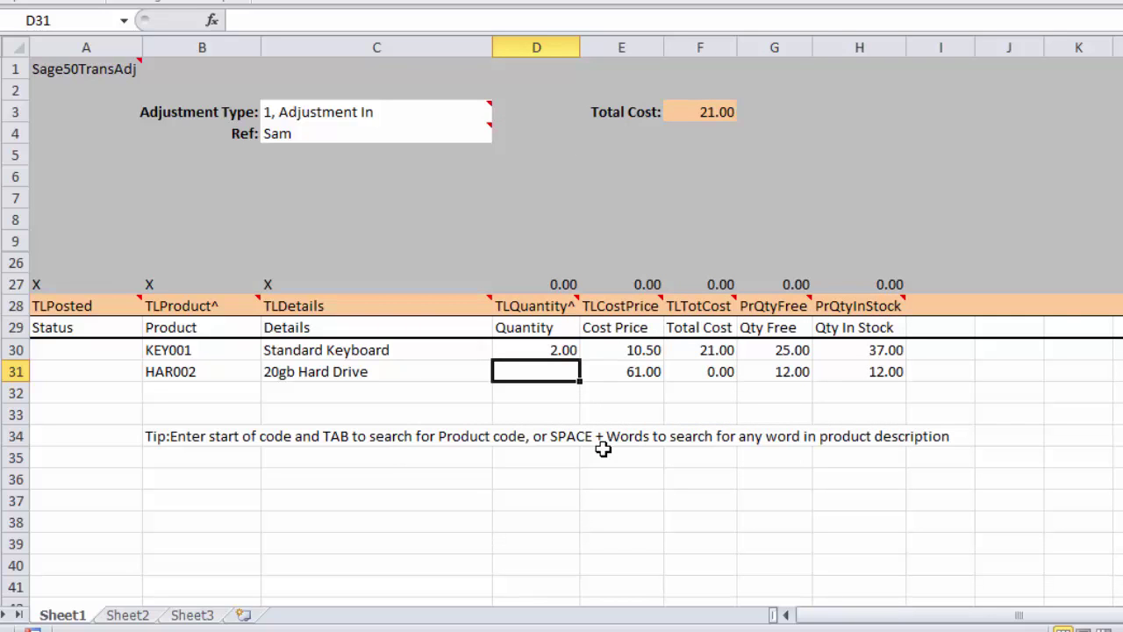
{"action": "type", "text": "3"}
{"action": "key", "text": "Return"}
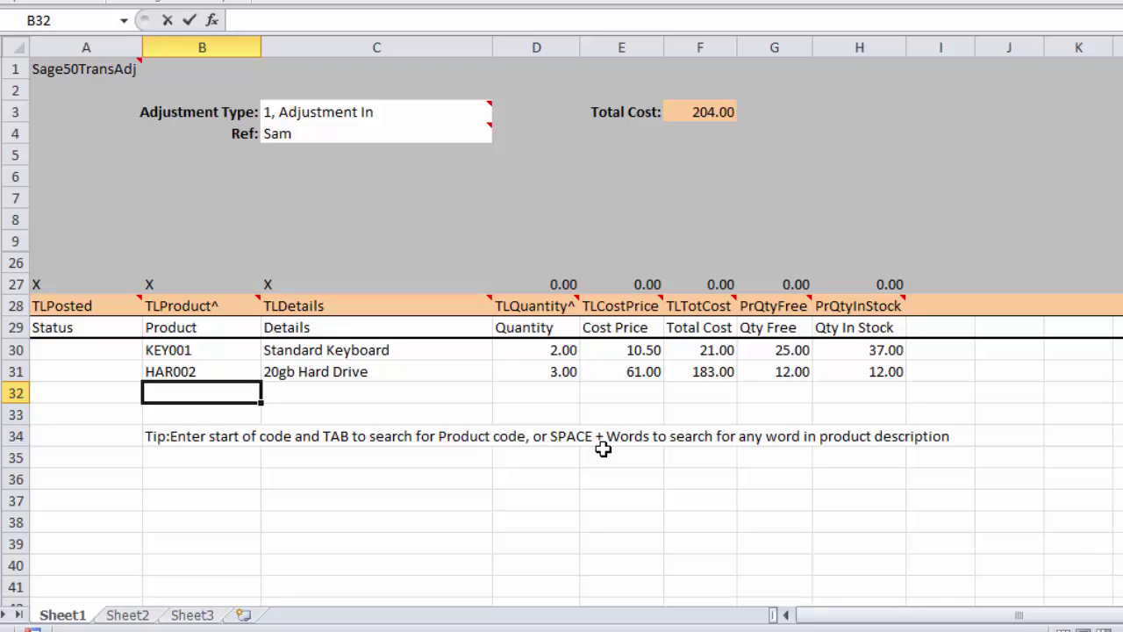
Add HAR003, the 30gb Hard Drive, in row 32 by searching descriptions for "30g", with quantity 2.
{"action": "type", "text": "30g"}
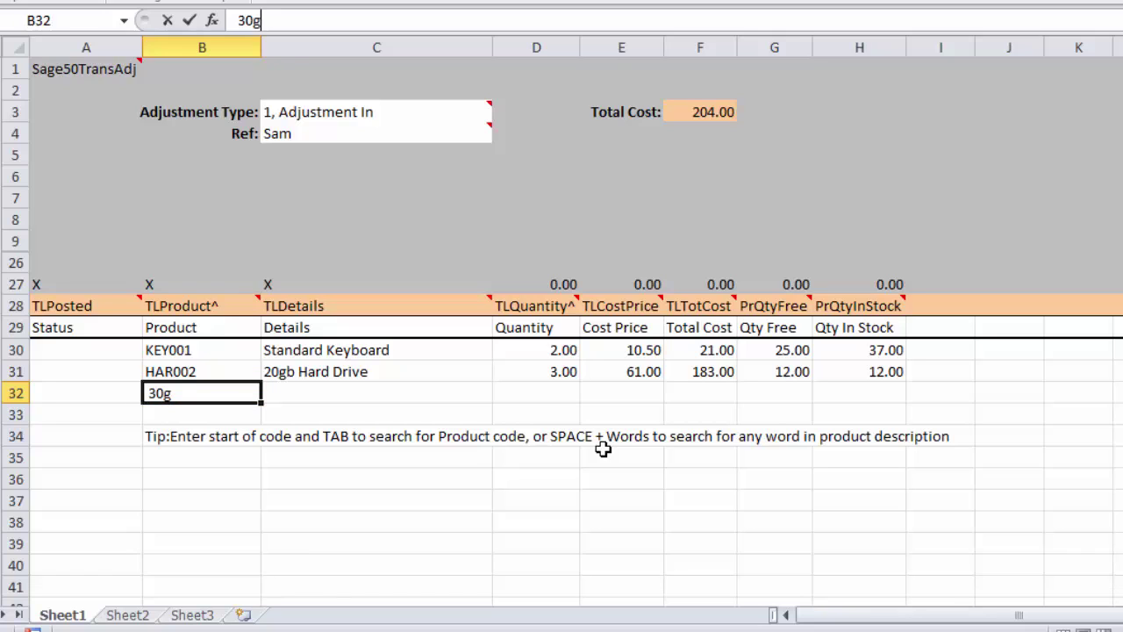
{"action": "key", "text": "Tab"}
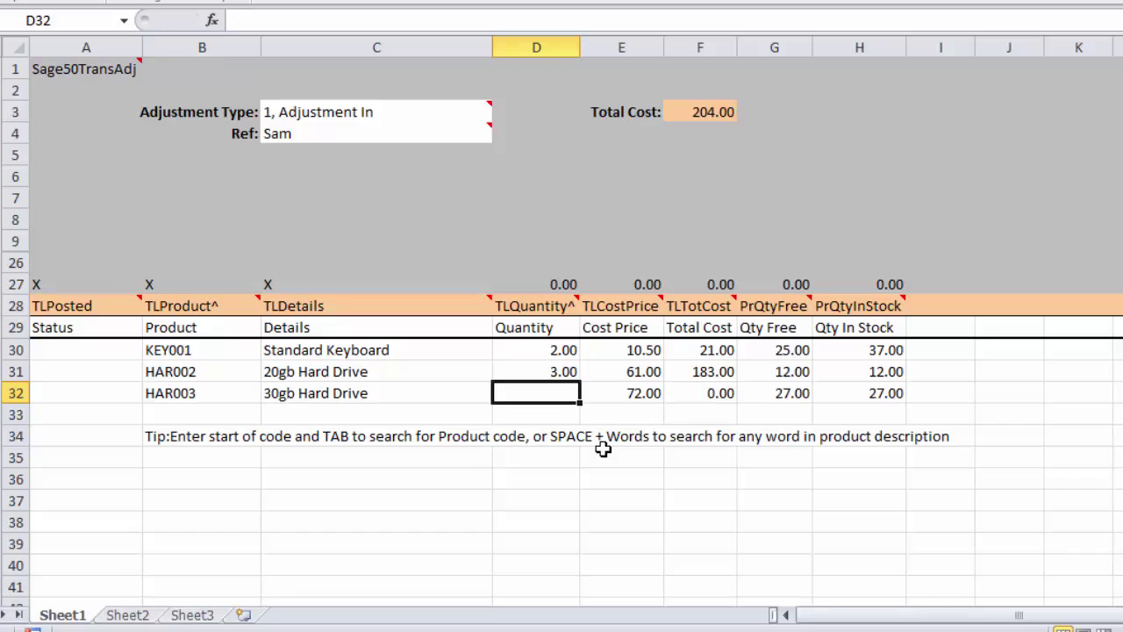
{"action": "type", "text": "2"}
{"action": "key", "text": "Return"}
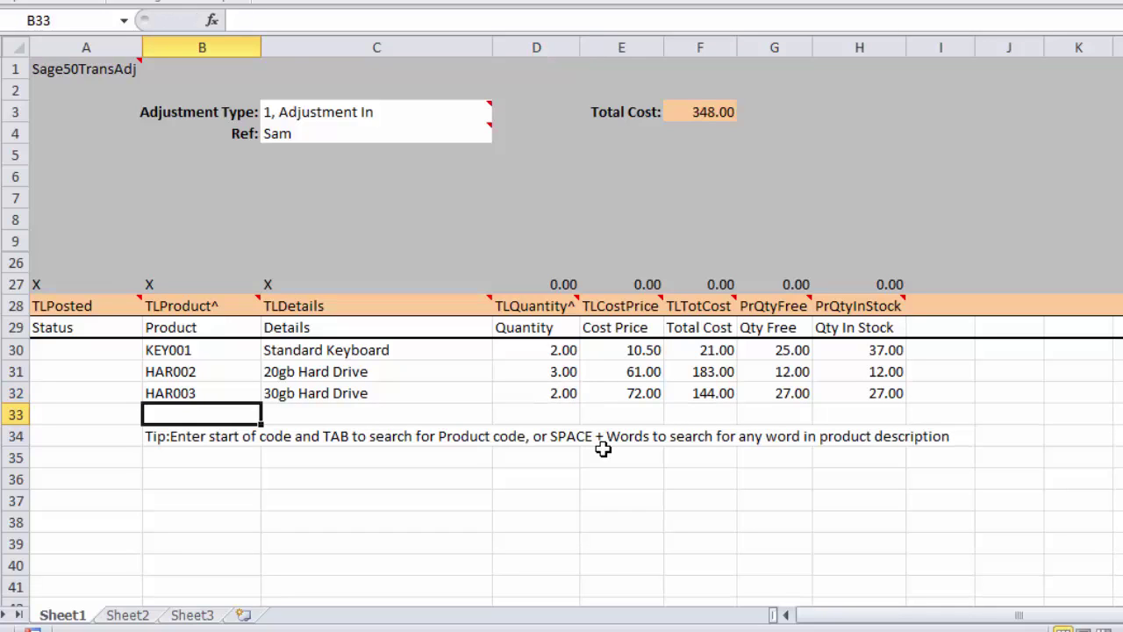
Import the three adjustment-in lines, KEY001, HAR002 and HAR003, and post the transaction into Demonstration Data.
{"action": "left_click", "coordinate": [222, 439]}
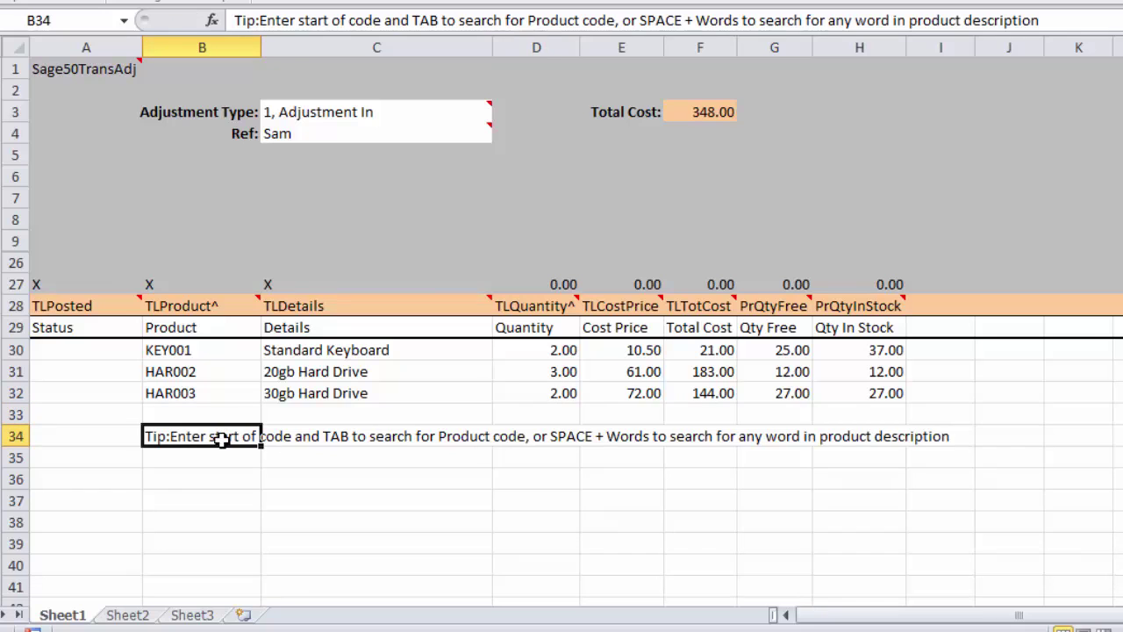
{"action": "left_click", "coordinate": [223, 409]}
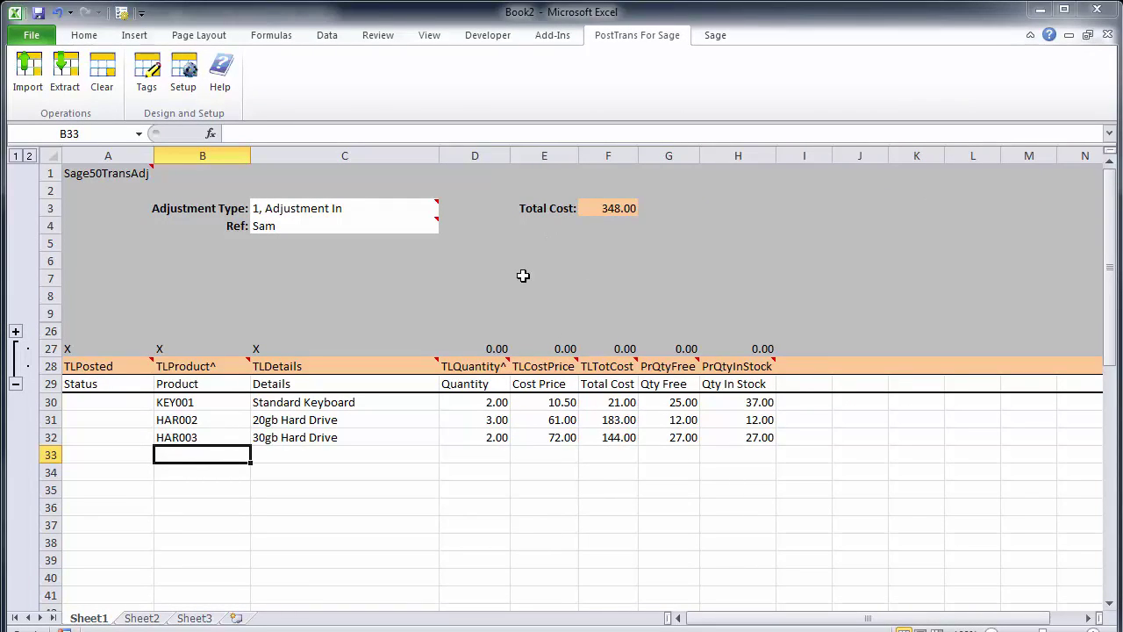
{"action": "left_click", "coordinate": [35, 77]}
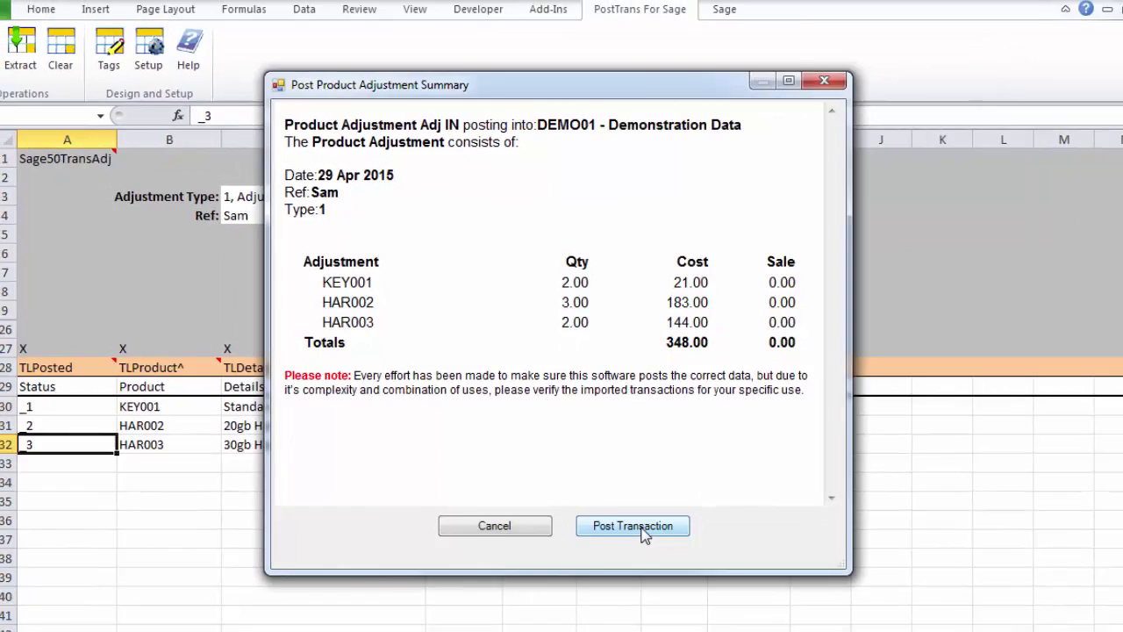
{"action": "left_click", "coordinate": [637, 552]}
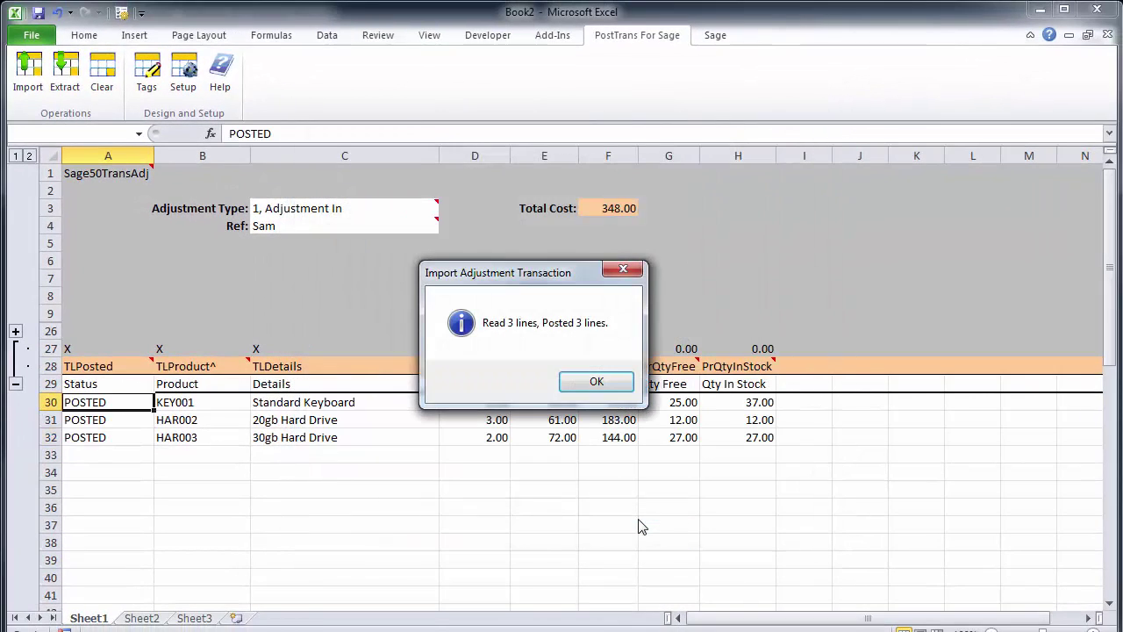
{"action": "left_click", "coordinate": [600, 384]}
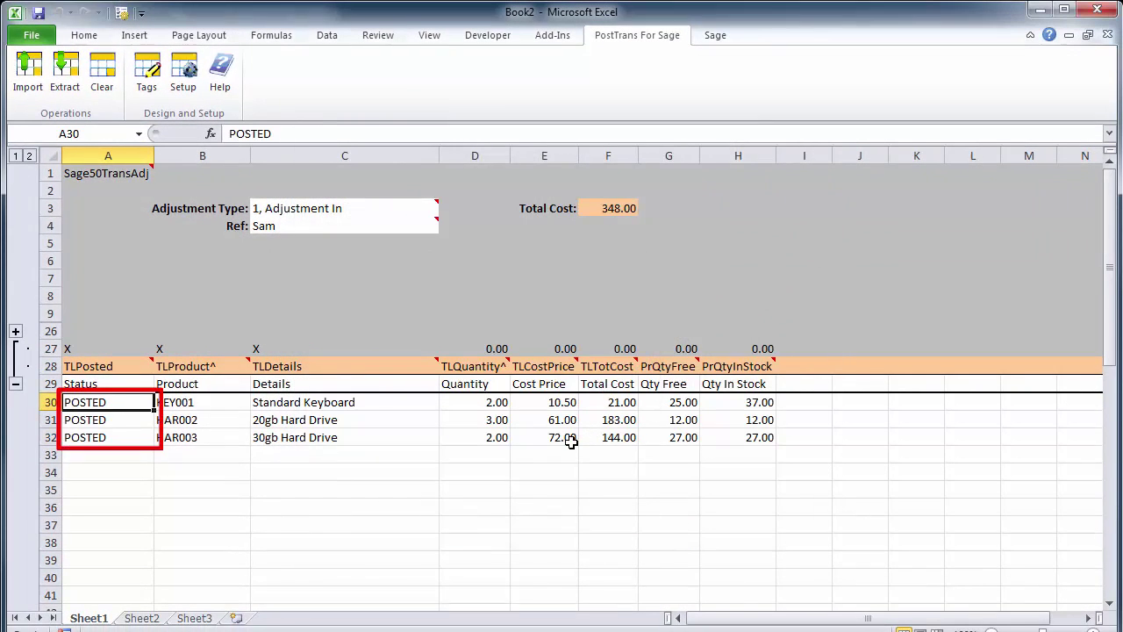
{"action": "left_click", "coordinate": [492, 420]}
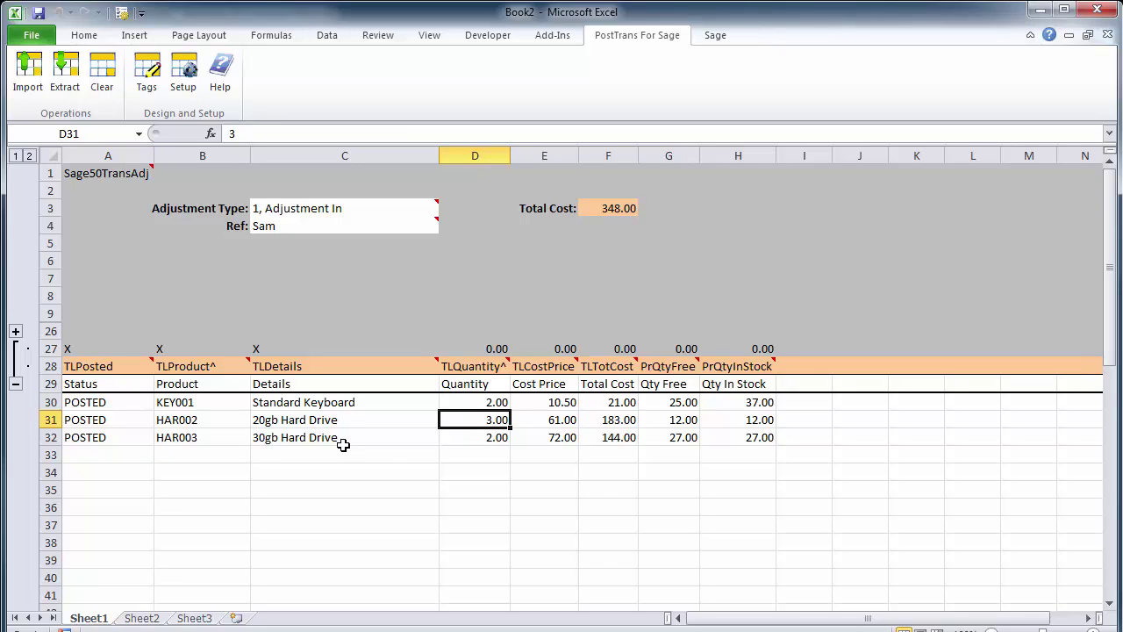
Change the Adjustment Type to 2, Adjustment Out, from the stock adjustment type lookup.
{"action": "left_click", "coordinate": [360, 205]}
{"action": "key", "text": "Delete"}
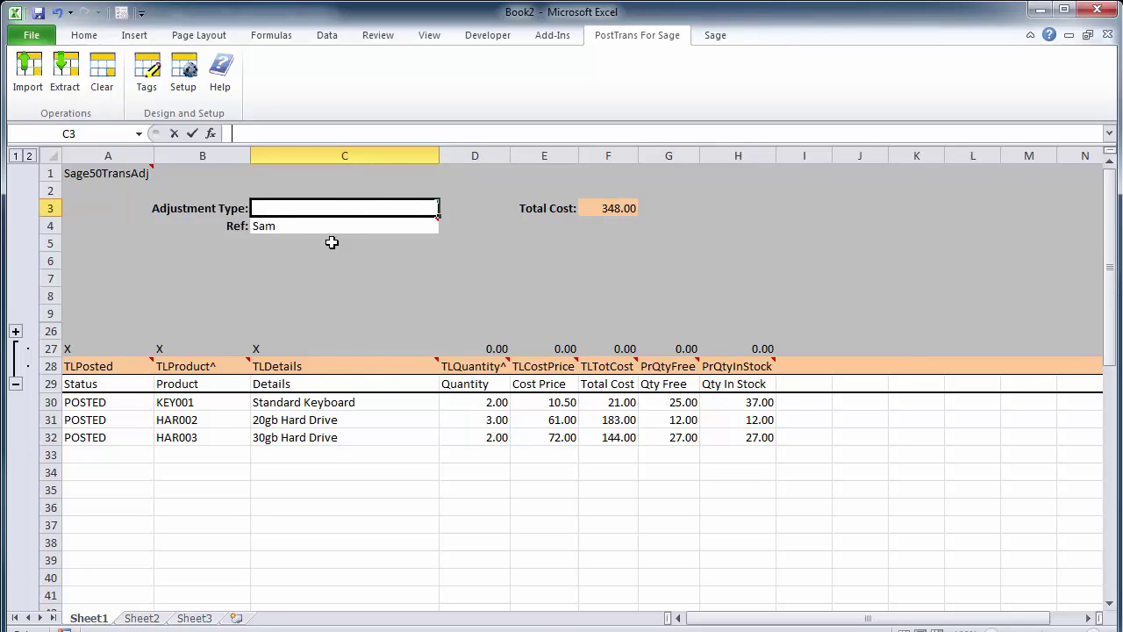
{"action": "key", "text": "Down"}
{"action": "key", "text": "Down"}
{"action": "key", "text": "Down"}
{"action": "key", "text": "Up"}
{"action": "key", "text": "Up"}
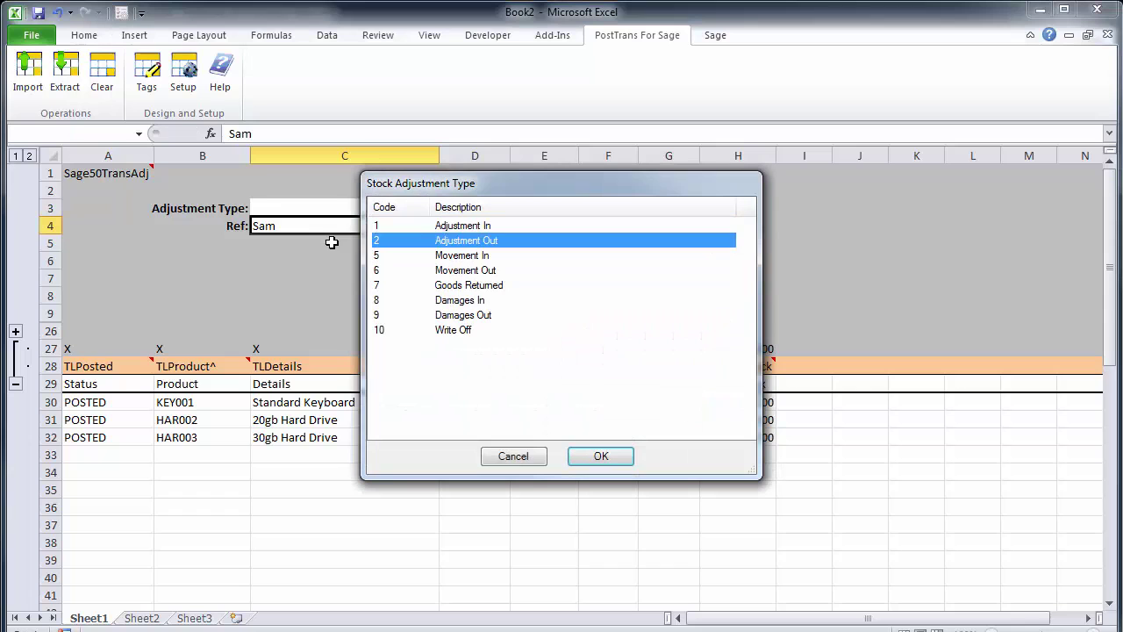
{"action": "key", "text": "Tab"}
{"action": "double_click", "coordinate": [461, 239]}
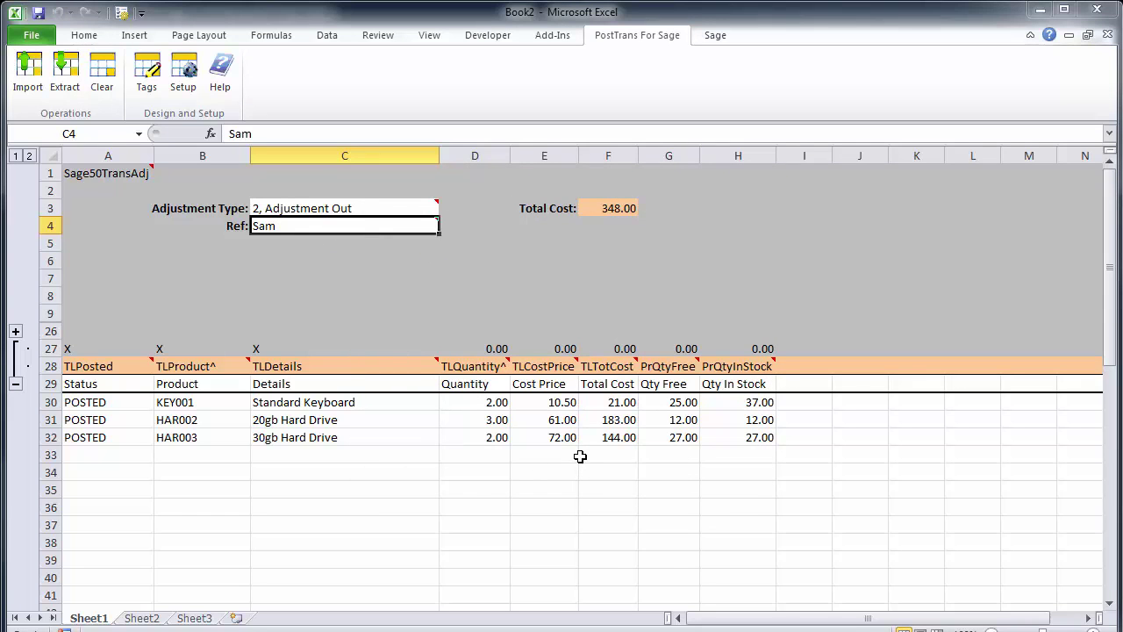
Extract all products into the sheet with no category filter, turning on the switch that ignores zero-quantity transactions.
{"action": "left_click", "coordinate": [66, 75]}
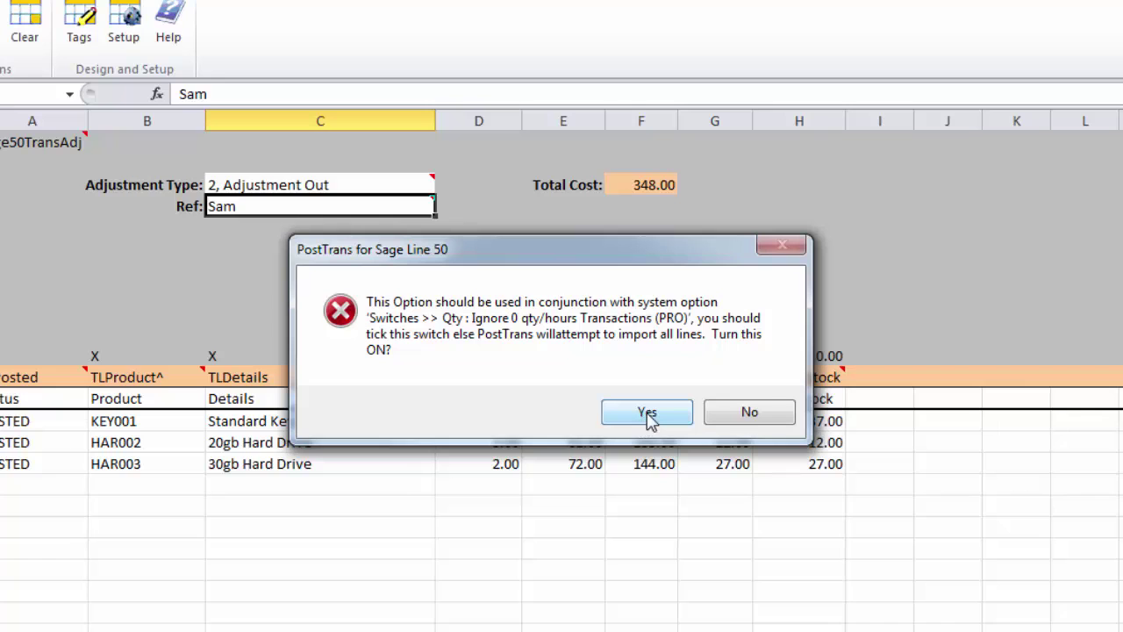
{"action": "left_click", "coordinate": [648, 419]}
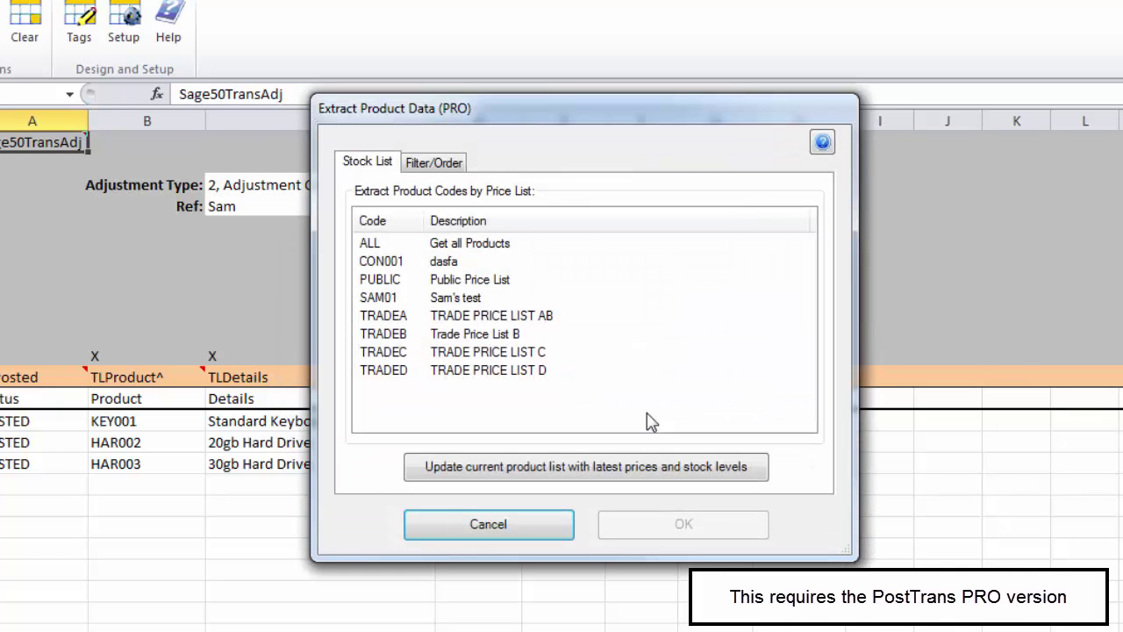
{"action": "left_click", "coordinate": [463, 246]}
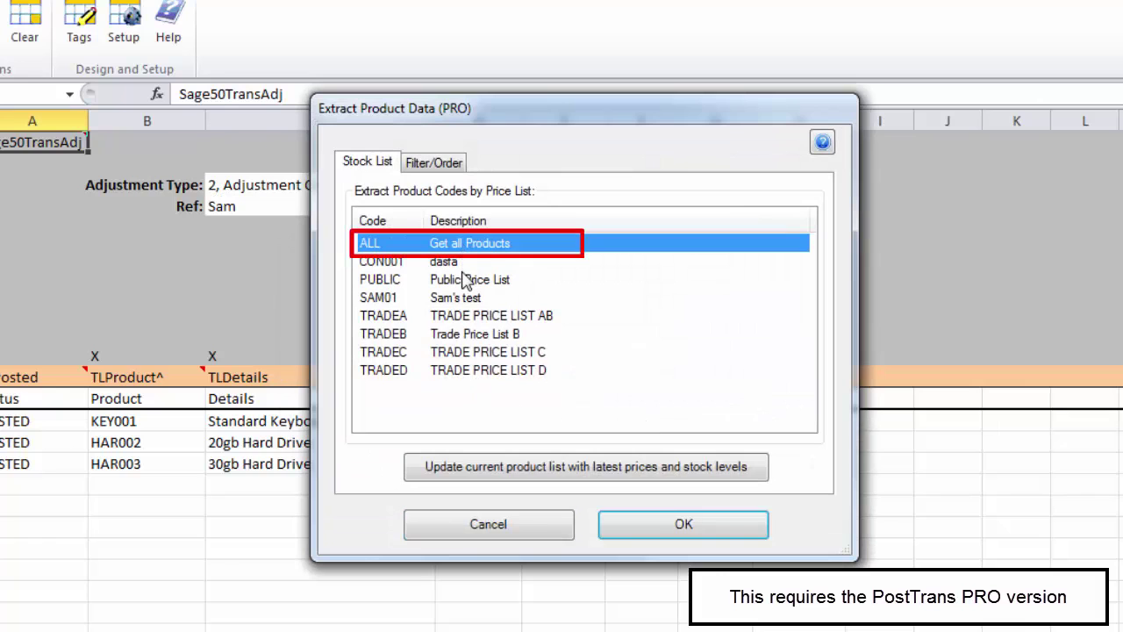
{"action": "left_click", "coordinate": [424, 167]}
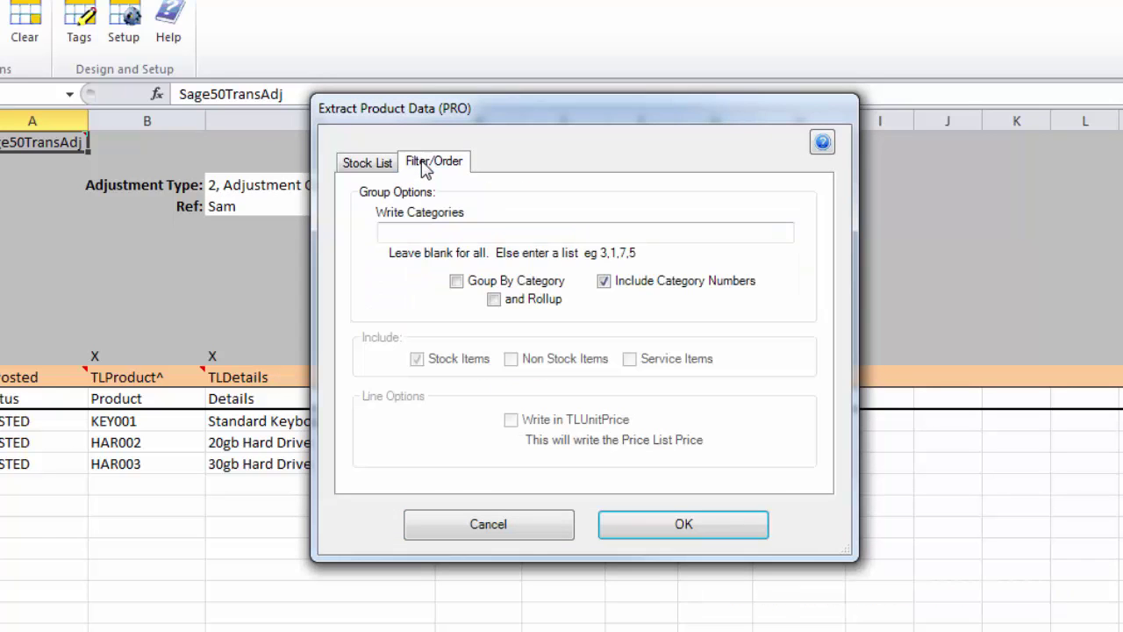
{"action": "left_click", "coordinate": [432, 232]}
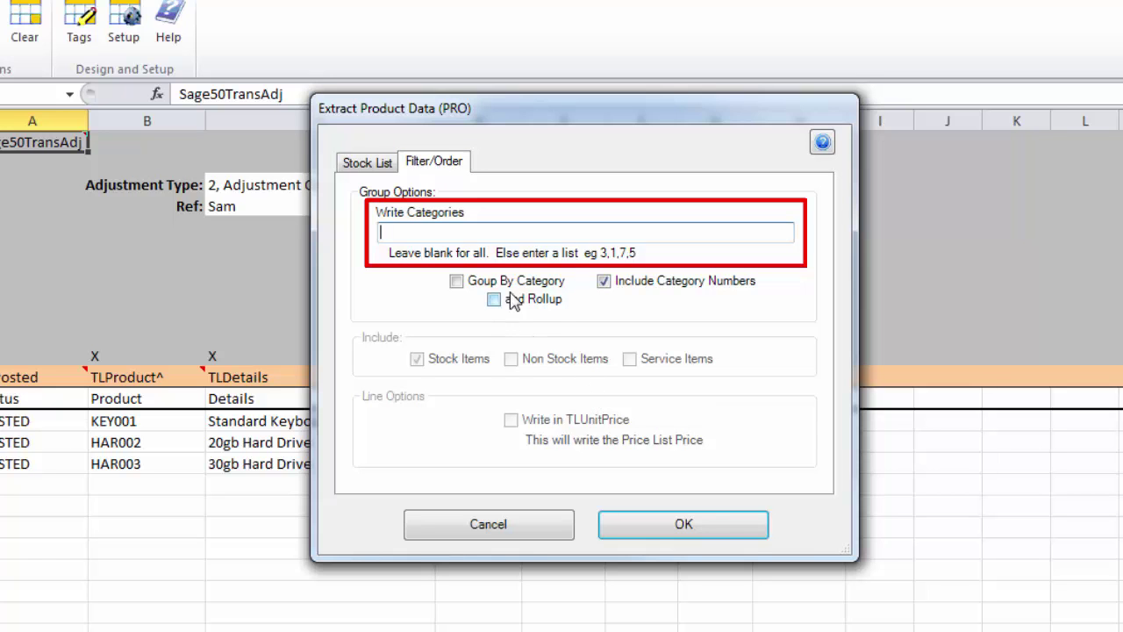
{"action": "left_click", "coordinate": [372, 164]}
{"action": "left_click", "coordinate": [456, 243]}
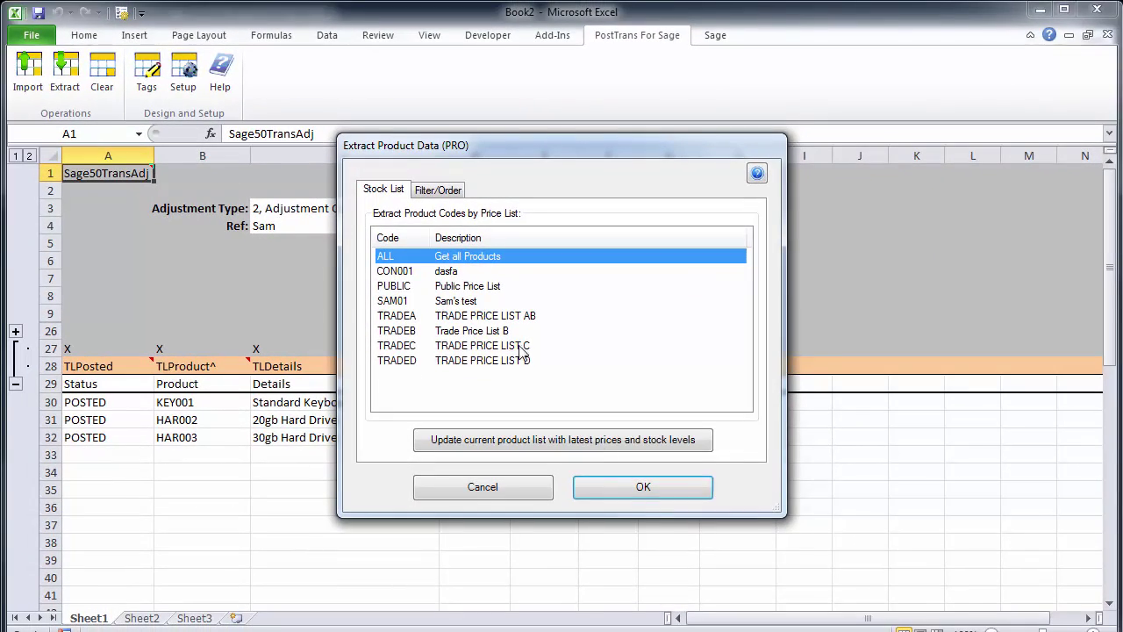
{"action": "left_click", "coordinate": [651, 498]}
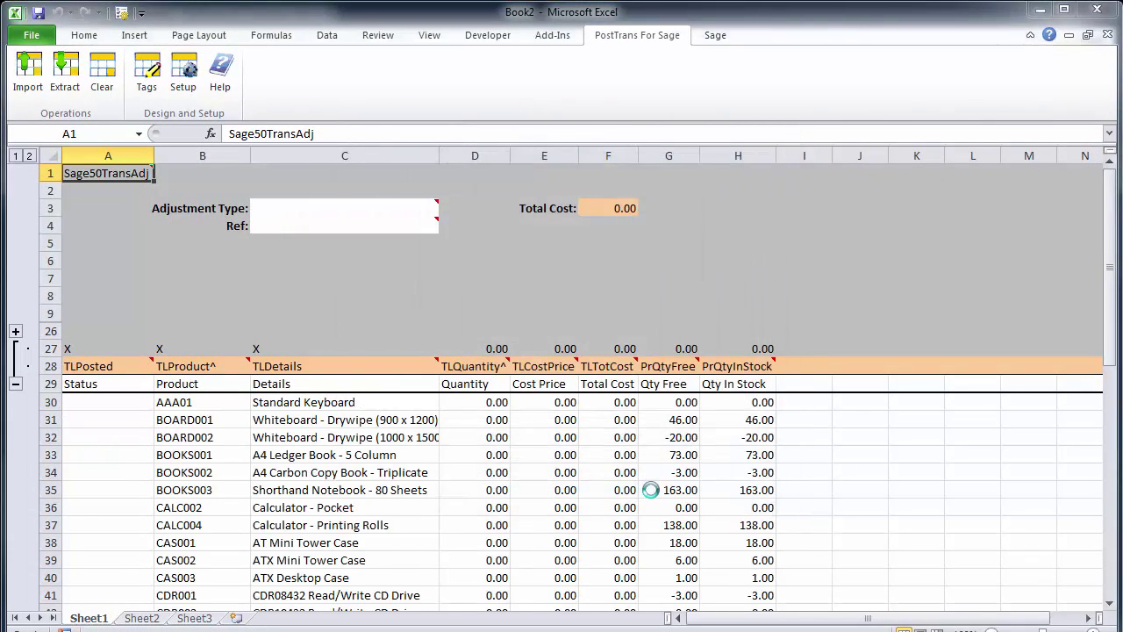
{"action": "scroll", "coordinate": [645, 496], "scroll_direction": "down", "scroll_amount": 6}
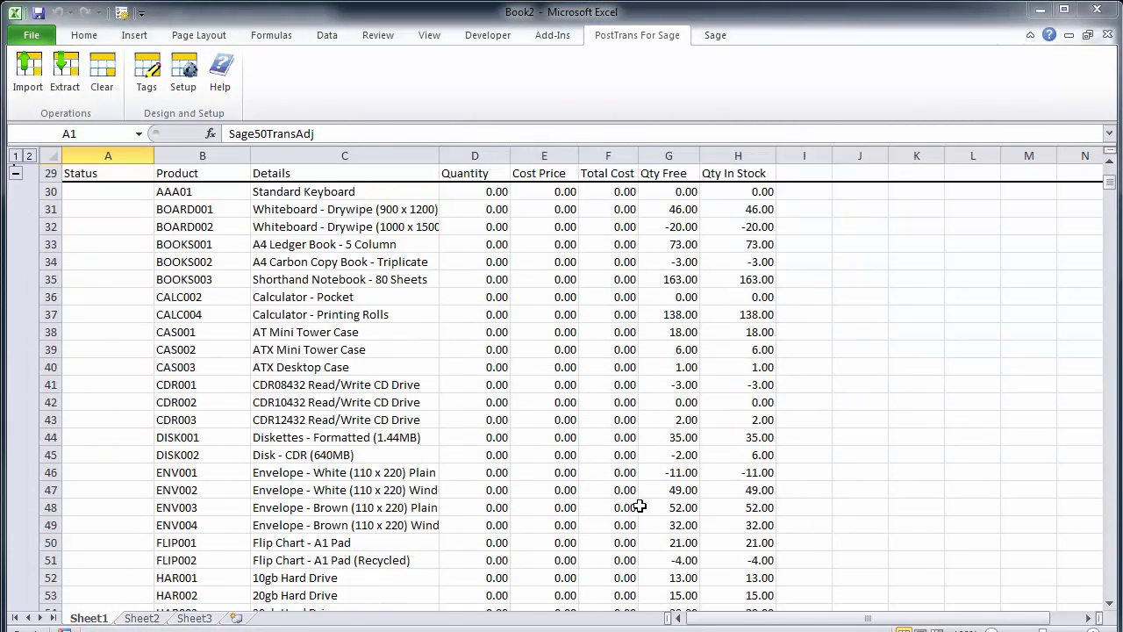
{"action": "scroll", "coordinate": [639, 506], "scroll_direction": "up", "scroll_amount": 6}
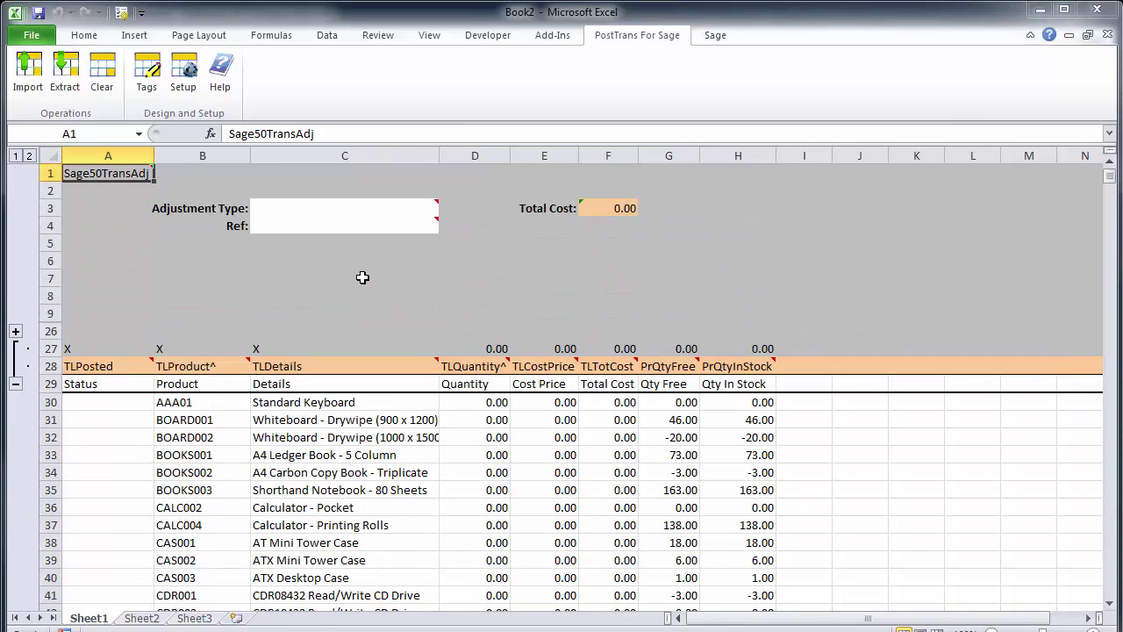
{"action": "left_click", "coordinate": [287, 214]}
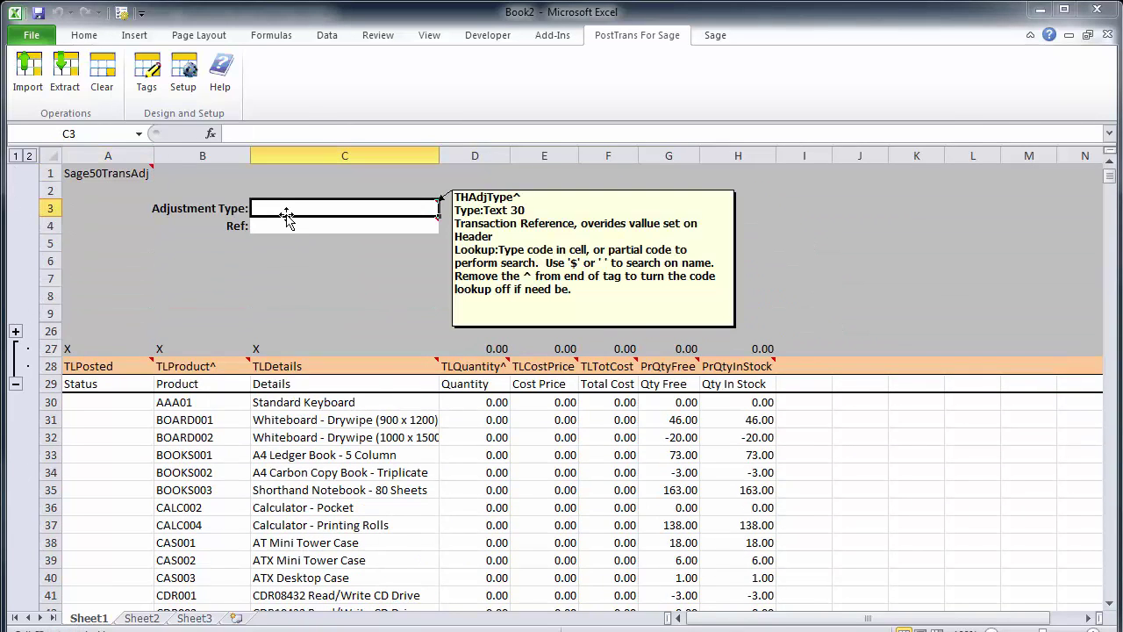
{"action": "type", "text": "1"}
{"action": "key", "text": "Return"}
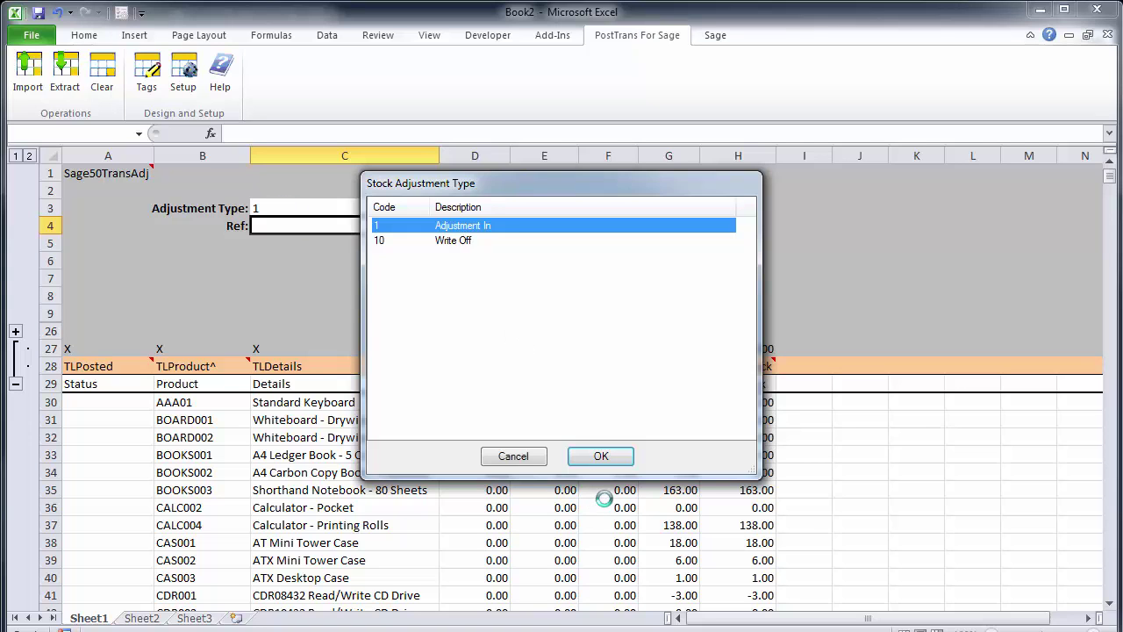
{"action": "left_click", "coordinate": [517, 458]}
Set the Adjustment Type above the extracted product list to 2, Adjustment Out.
{"action": "left_click", "coordinate": [271, 208]}
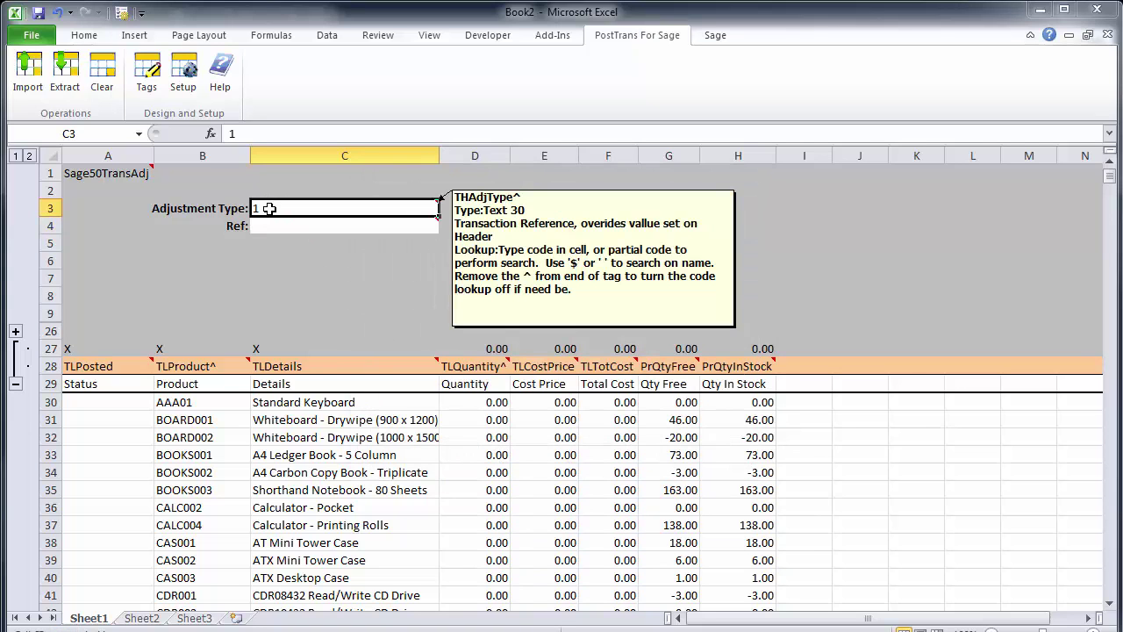
{"action": "type", "text": "2"}
{"action": "key", "text": "Return"}
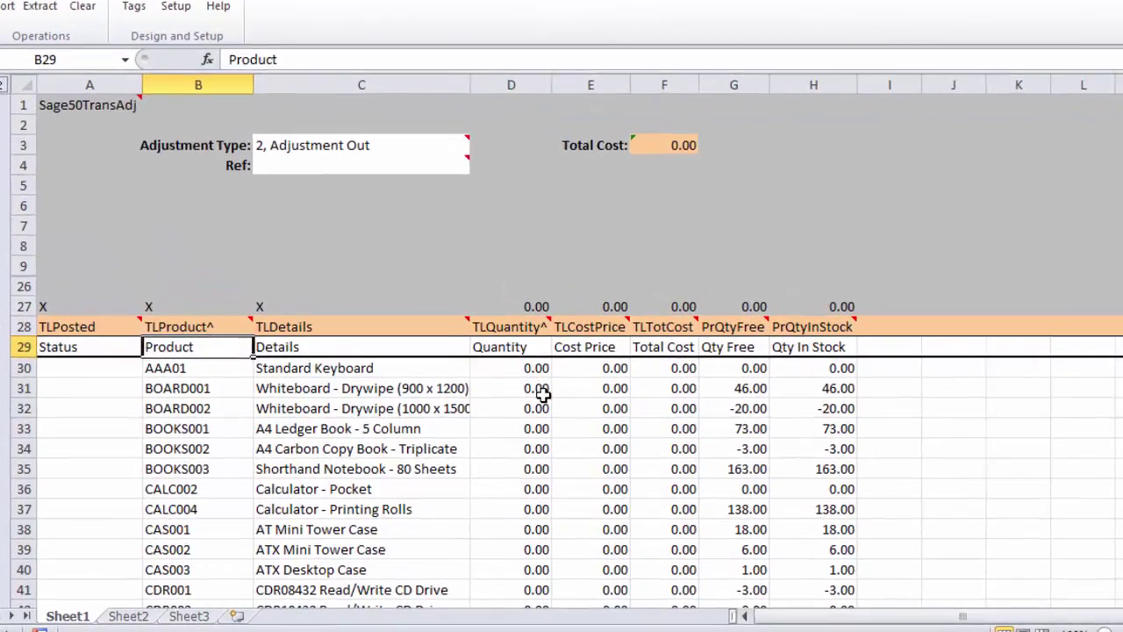
Enter quantity 5 for BOARD002, the drywipe whiteboard, and quantity 5 for CALC004, the calculator printing rolls.
{"action": "left_click", "coordinate": [487, 419]}
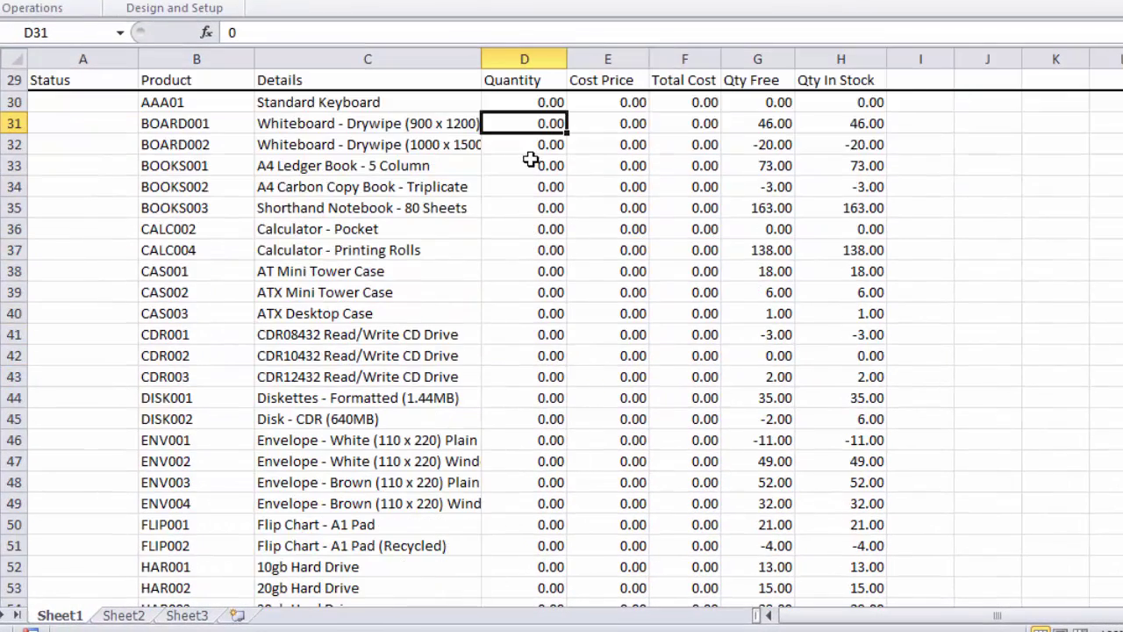
{"action": "left_click", "coordinate": [532, 149]}
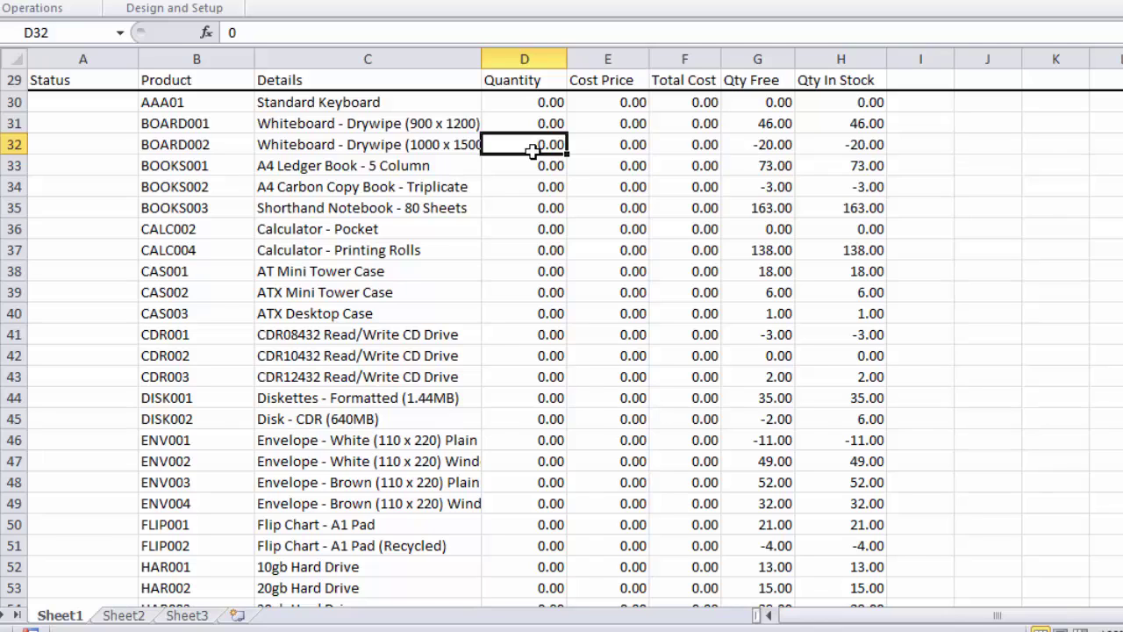
{"action": "type", "text": "5"}
{"action": "key", "text": "Return"}
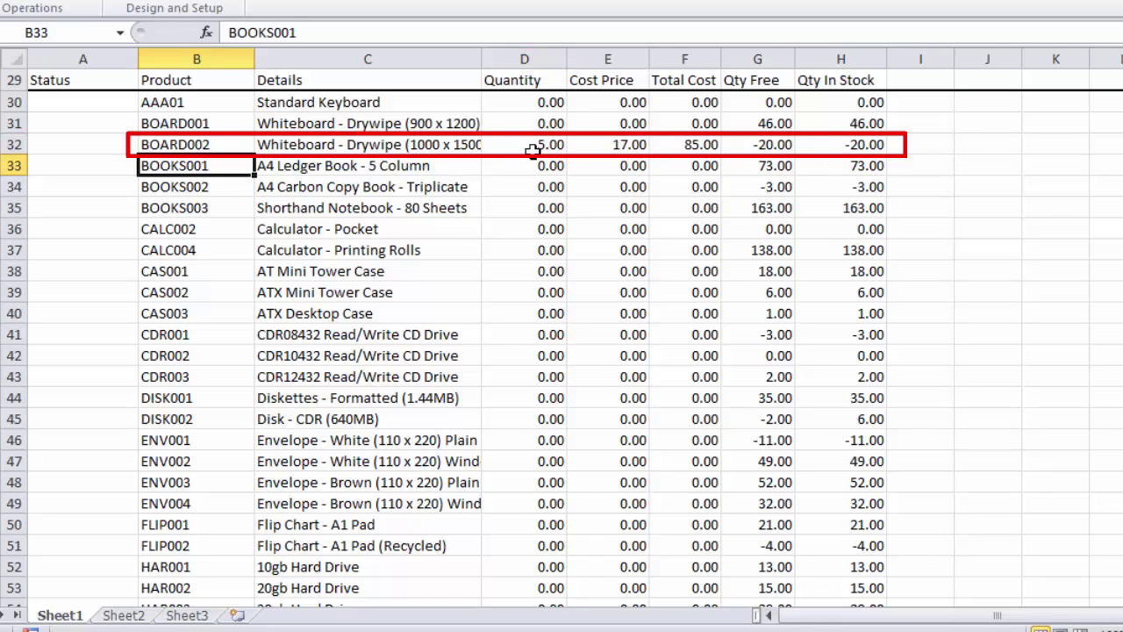
{"action": "left_click", "coordinate": [541, 252]}
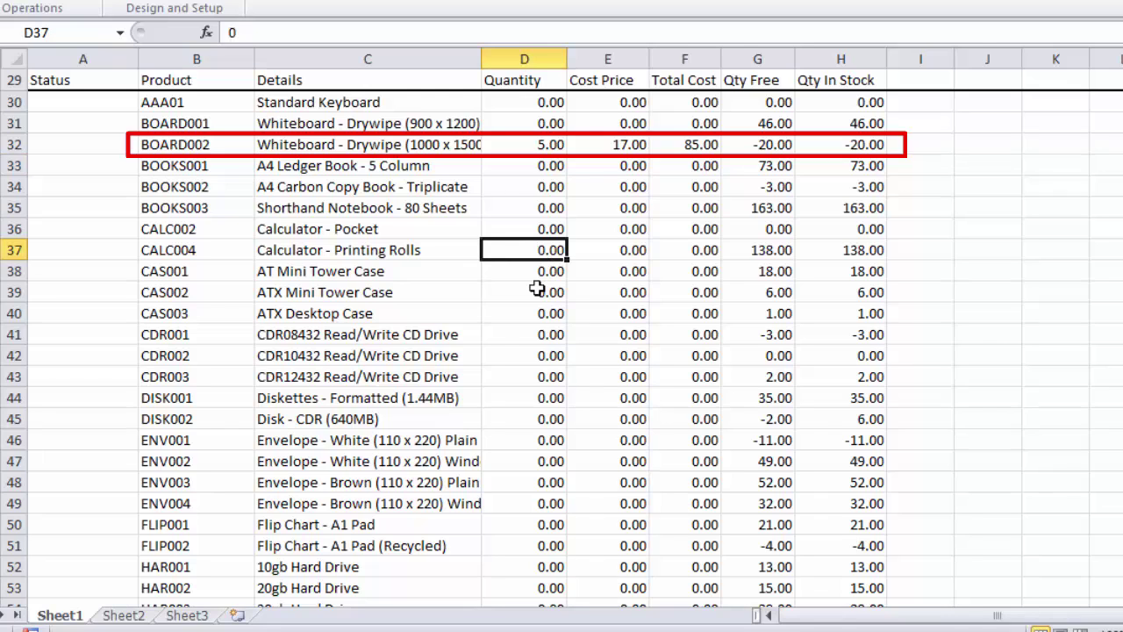
{"action": "type", "text": "5"}
{"action": "key", "text": "Return"}
Enter quantity 20 for DISK001, Diskettes - Formatted (1.44MB), in row 44.
{"action": "key", "text": "Down"}
{"action": "key", "text": "Down"}
{"action": "key", "text": "Down"}
{"action": "key", "text": "Up"}
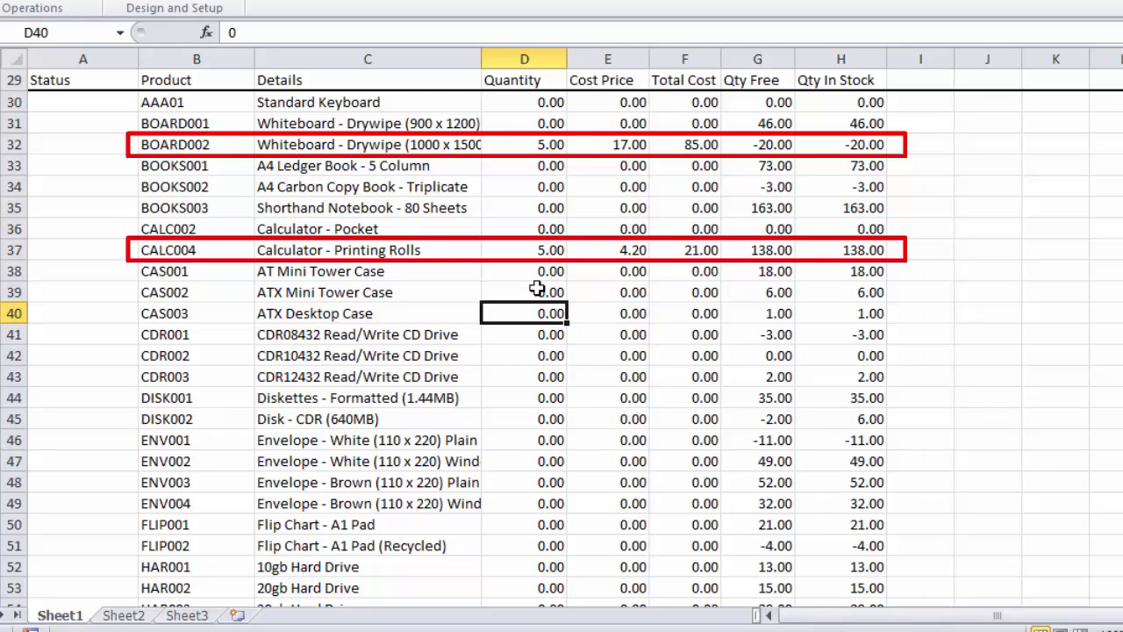
{"action": "key", "text": "Down"}
{"action": "key", "text": "Down"}
{"action": "key", "text": "Down"}
{"action": "key", "text": "Down"}
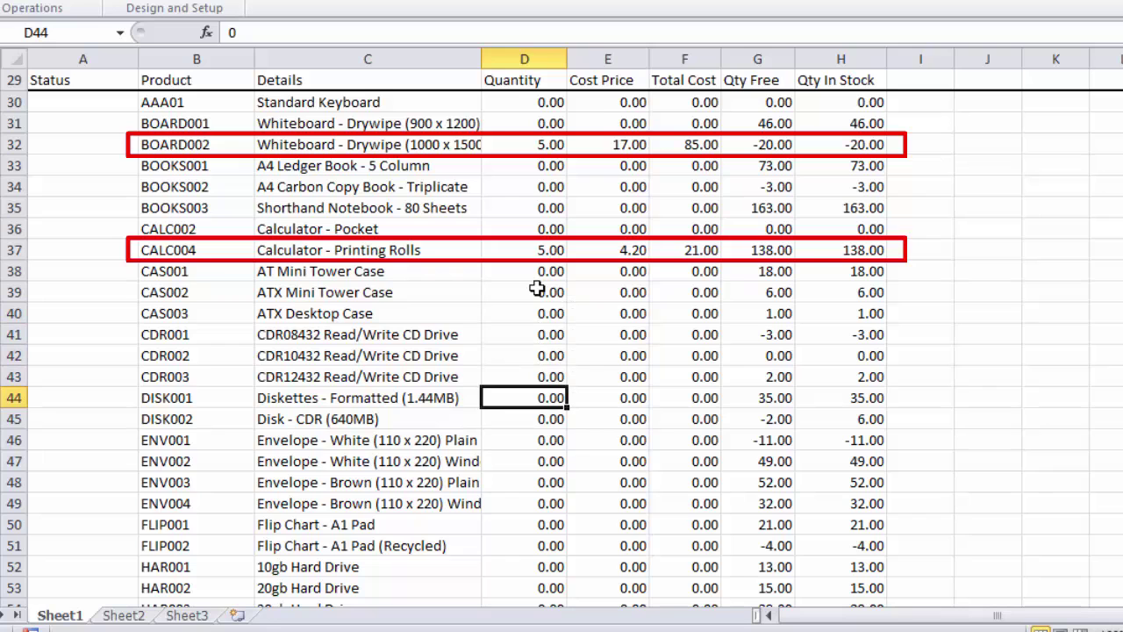
{"action": "type", "text": "20"}
{"action": "key", "text": "Return"}
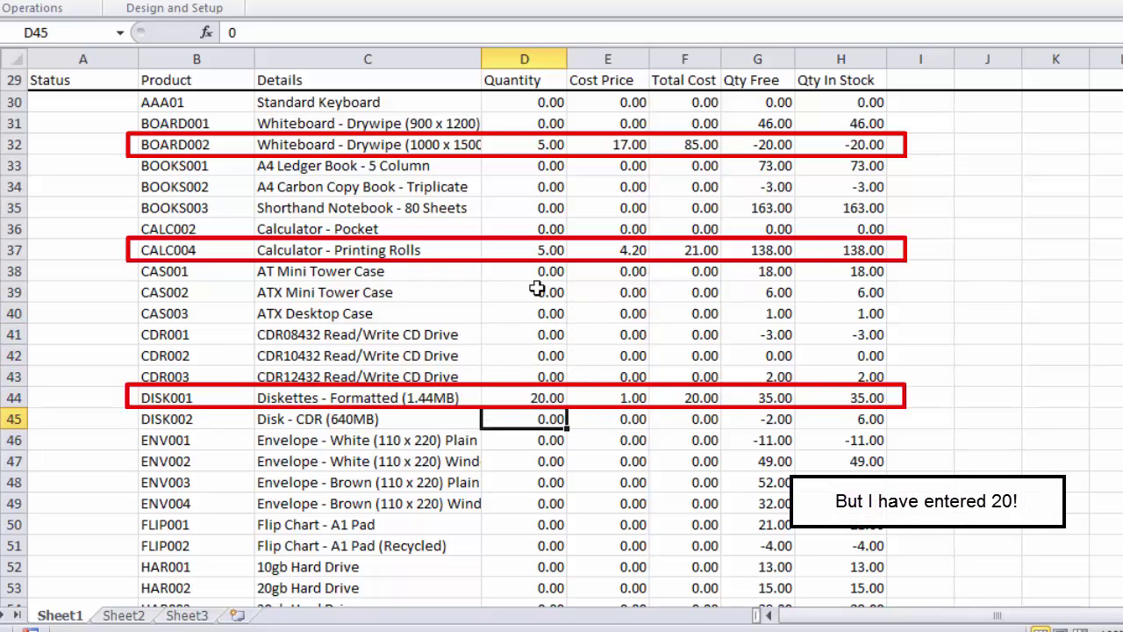
Import the adjustment-out lines for BOARD002, CALC004 and DISK001, review the posting summary and post the transaction.
{"action": "scroll", "coordinate": [635, 404], "scroll_direction": "up", "scroll_amount": 2}
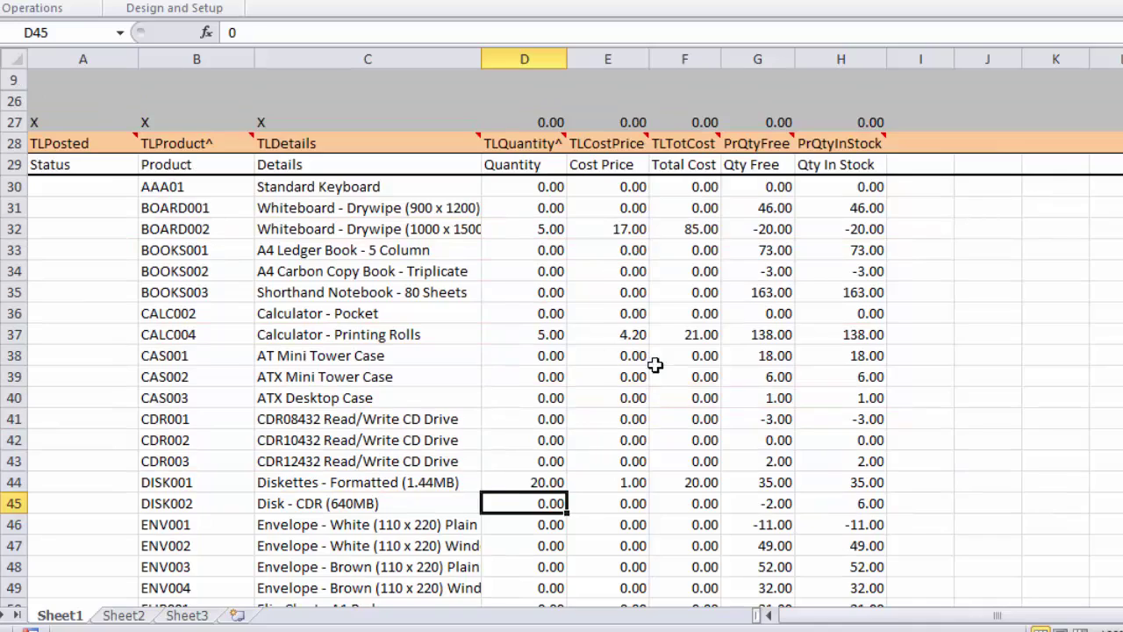
{"action": "scroll", "coordinate": [704, 295], "scroll_direction": "up", "scroll_amount": 1}
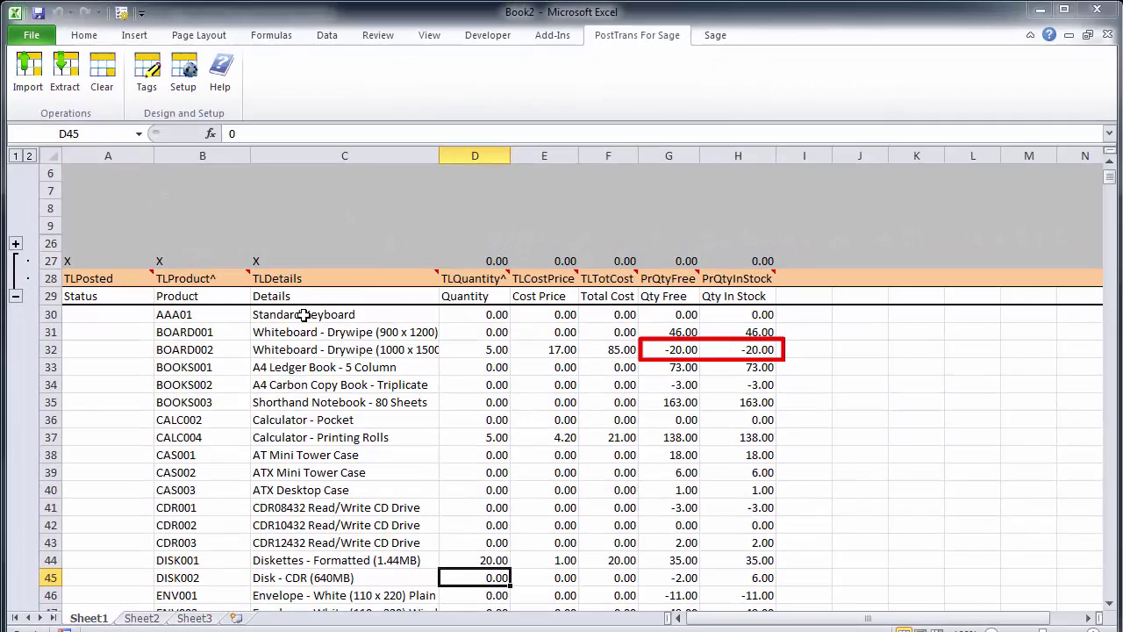
{"action": "left_click", "coordinate": [35, 85]}
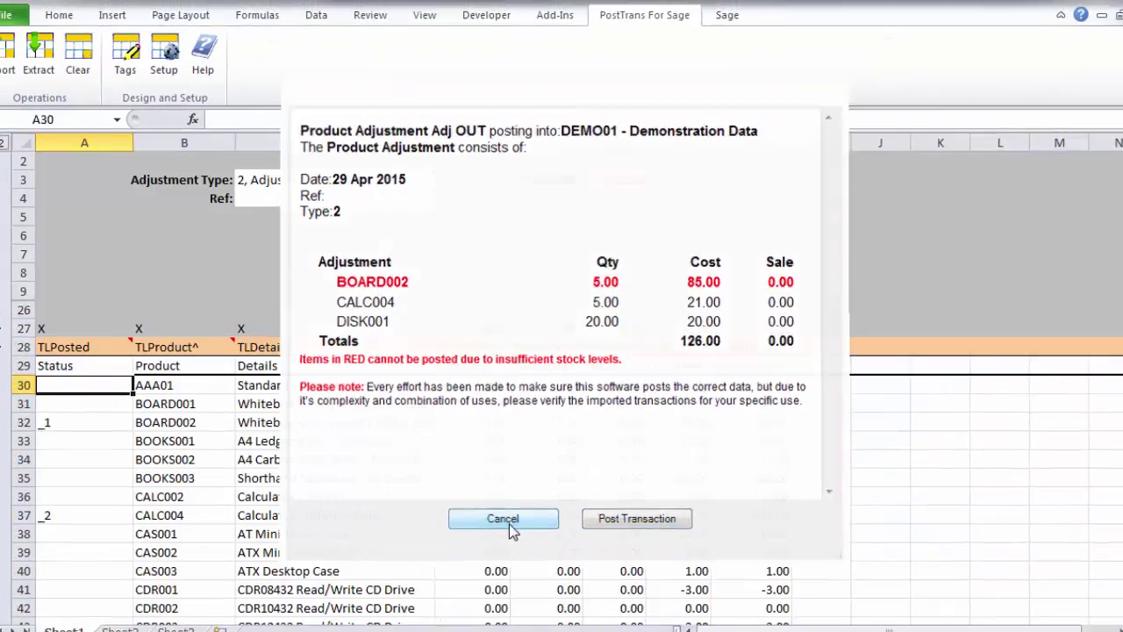
{"action": "left_click", "coordinate": [501, 539]}
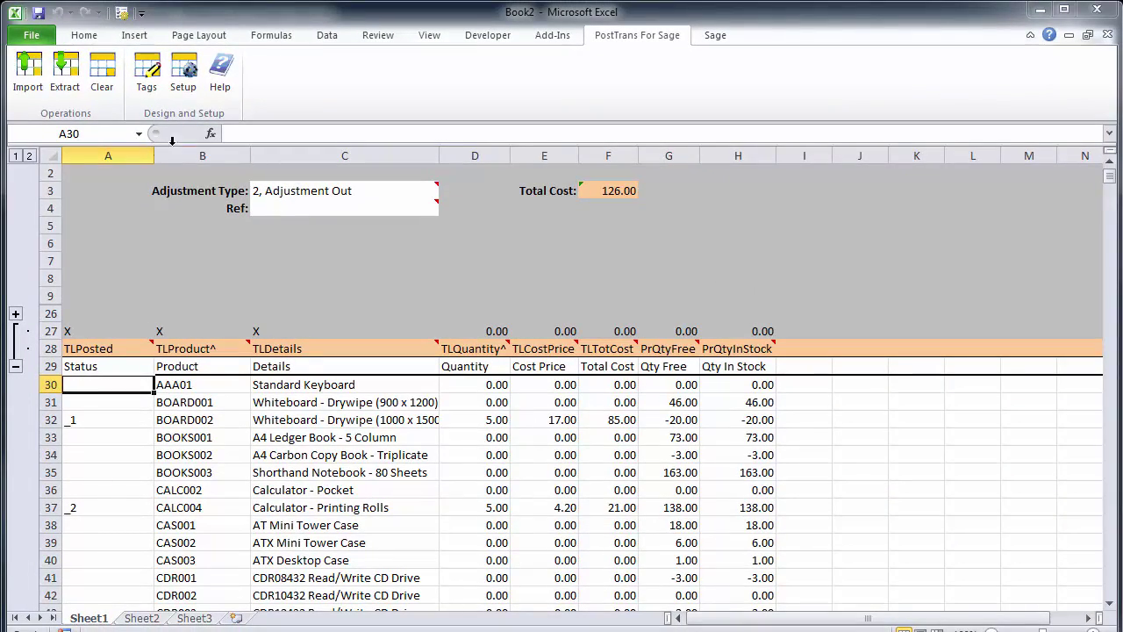
{"action": "left_click", "coordinate": [40, 81]}
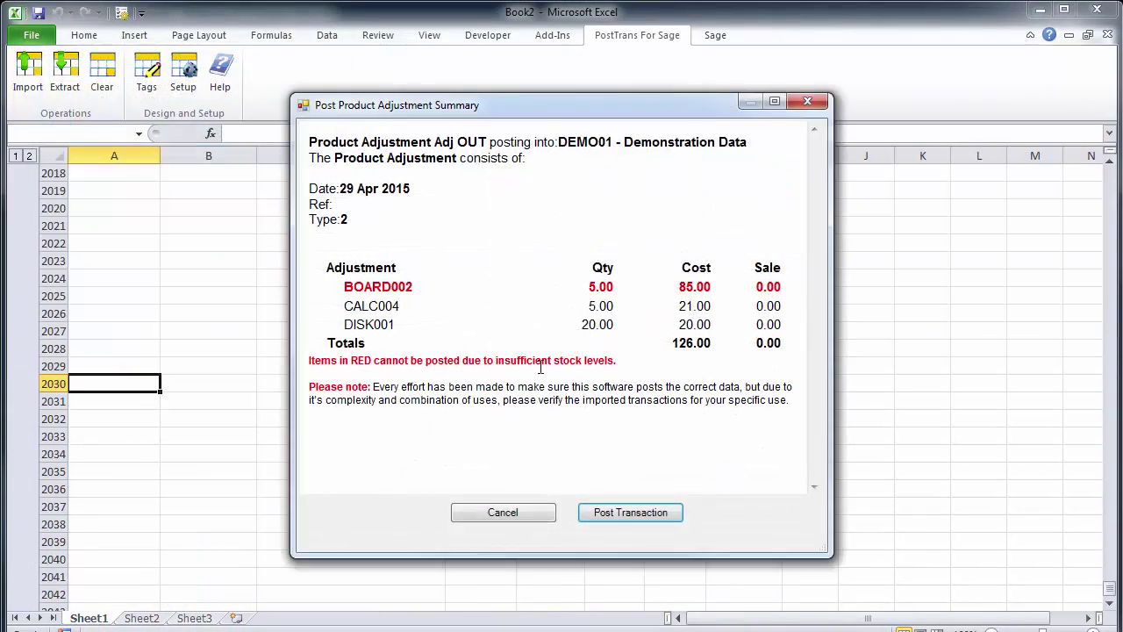
{"action": "left_click", "coordinate": [618, 518]}
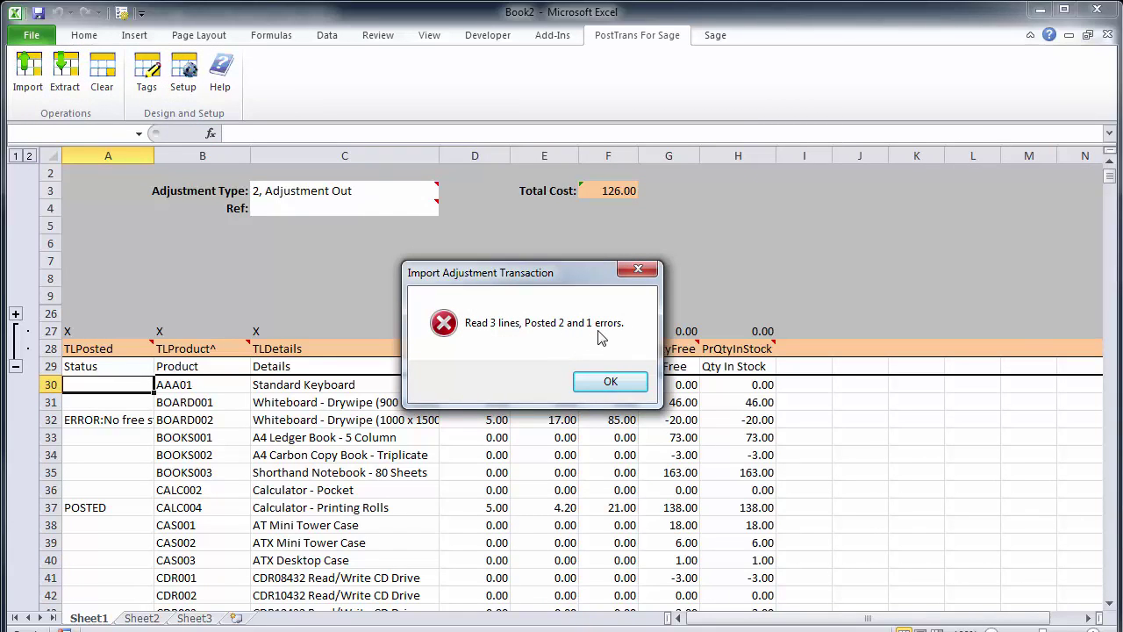
Close the import result and examine the posting status of the BOARD002, CALC004 and DISK001 lines, including the full error text for BOARD002.
{"action": "left_click", "coordinate": [610, 381]}
{"action": "left_click", "coordinate": [121, 421]}
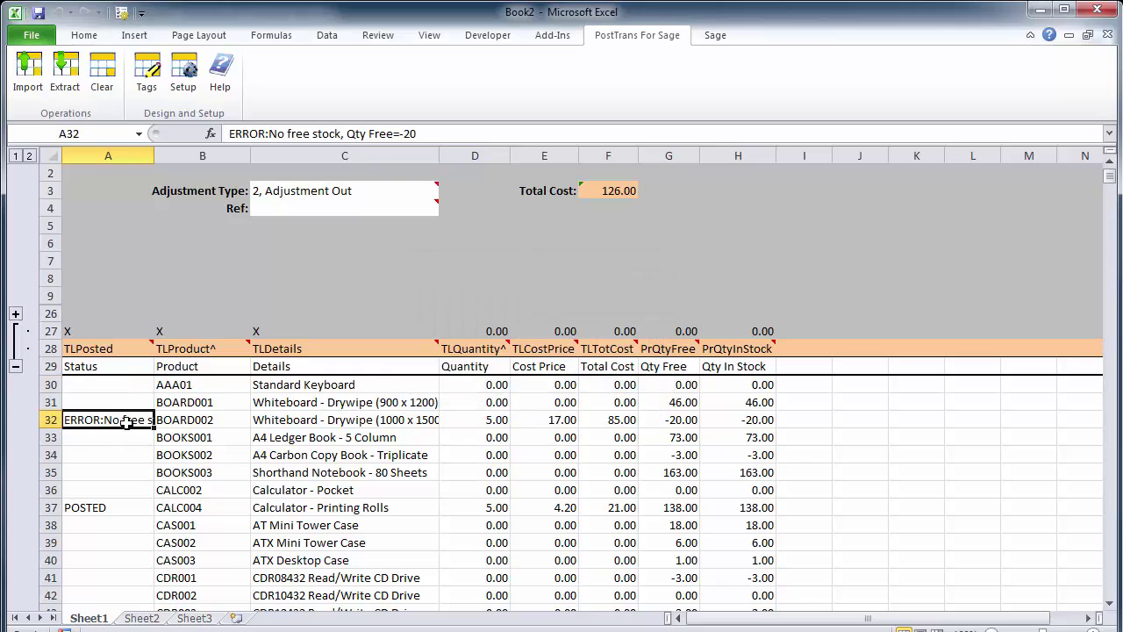
{"action": "left_click_drag", "start_coordinate": [434, 132], "coordinate": [347, 133]}
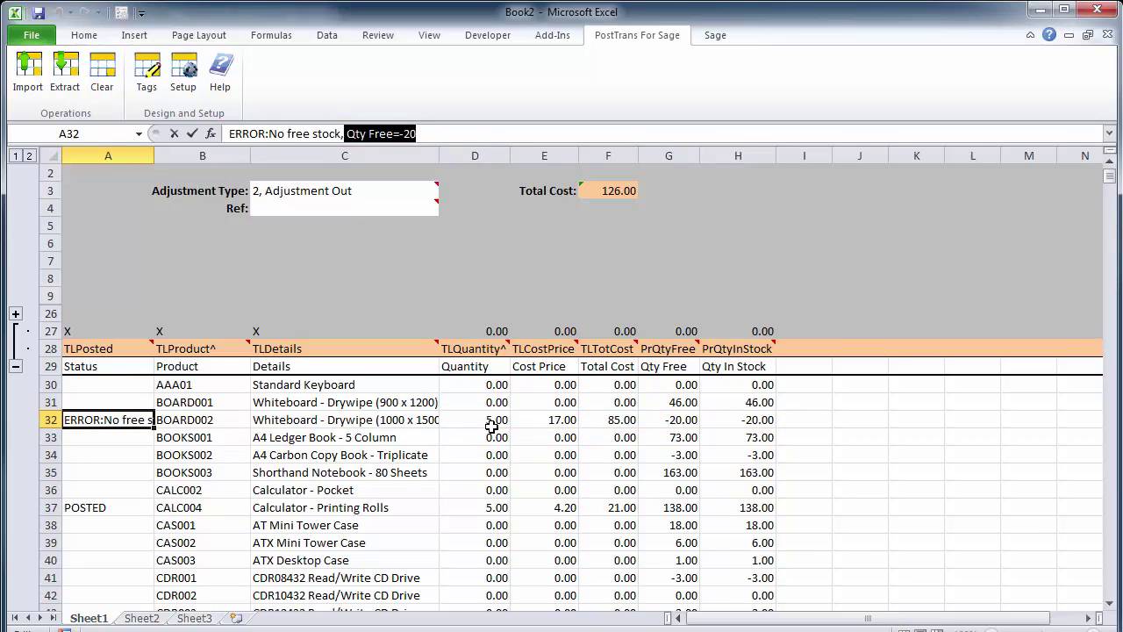
{"action": "left_click", "coordinate": [168, 509]}
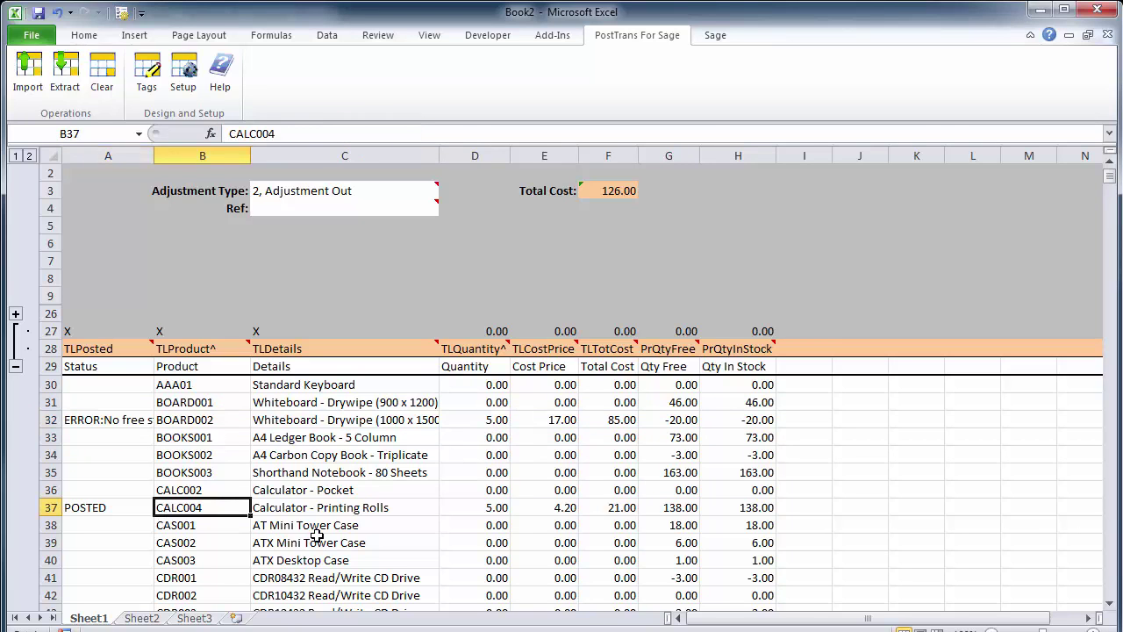
{"action": "scroll", "coordinate": [317, 534], "scroll_direction": "down", "scroll_amount": 3}
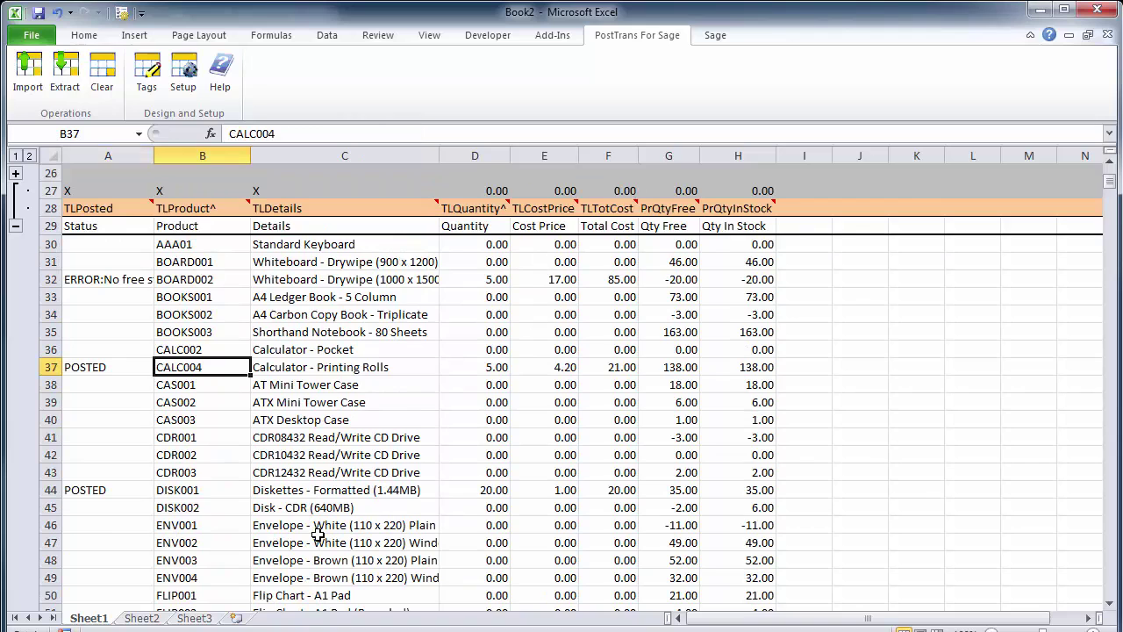
{"action": "scroll", "coordinate": [317, 533], "scroll_direction": "down", "scroll_amount": 2}
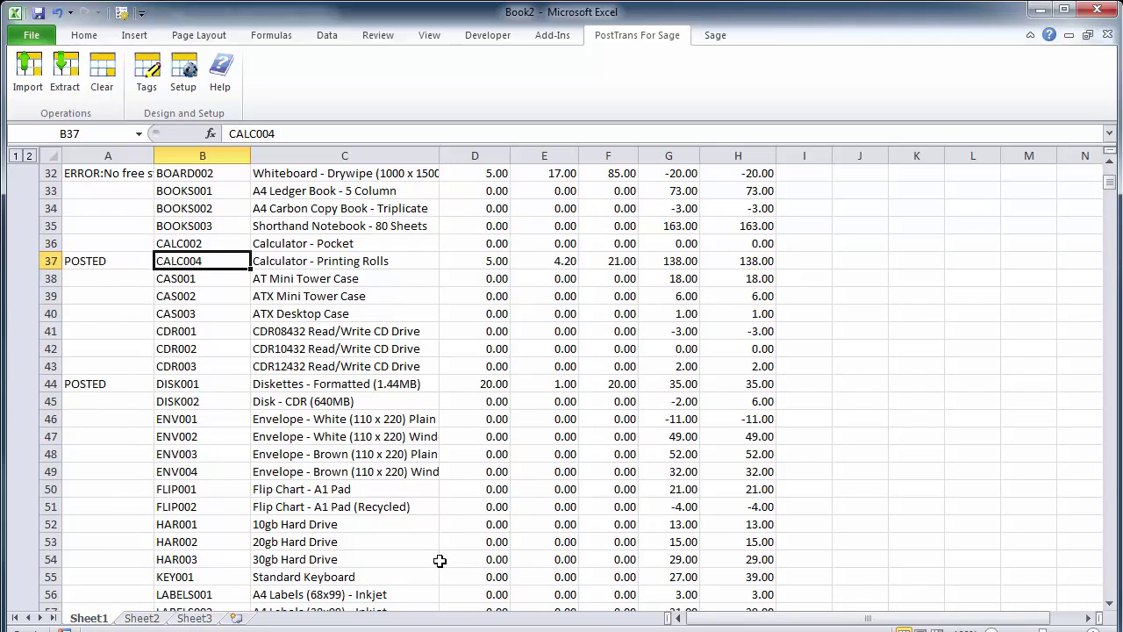
{"action": "scroll", "coordinate": [440, 560], "scroll_direction": "up", "scroll_amount": 2}
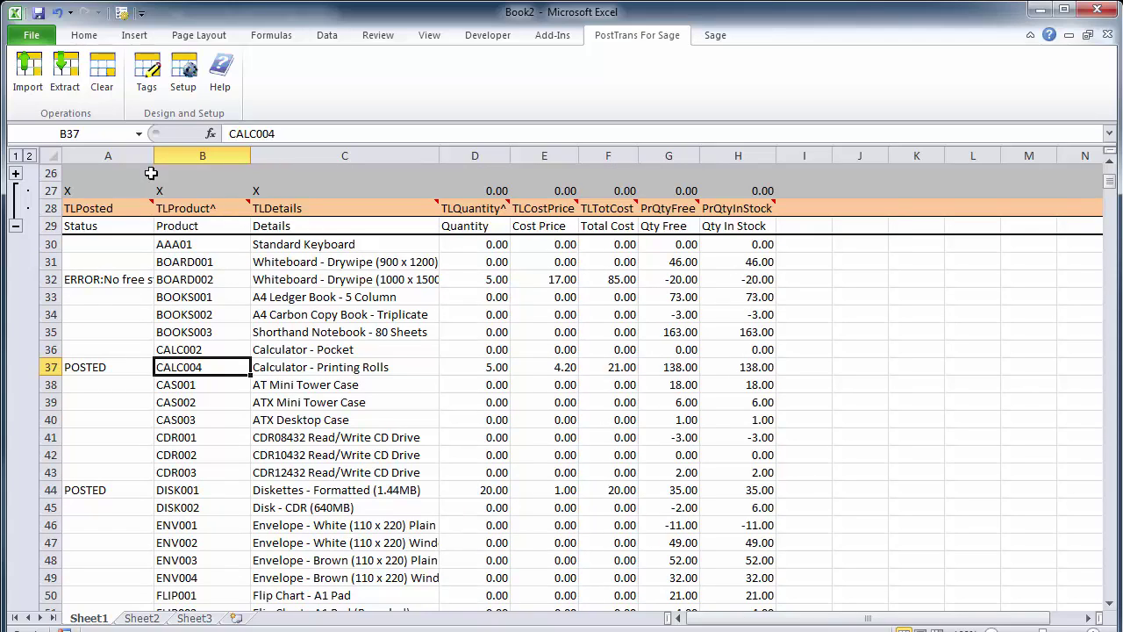
Update the current product list with the latest prices and stock levels, and check the free quantity of CALC004.
{"action": "left_click", "coordinate": [73, 82]}
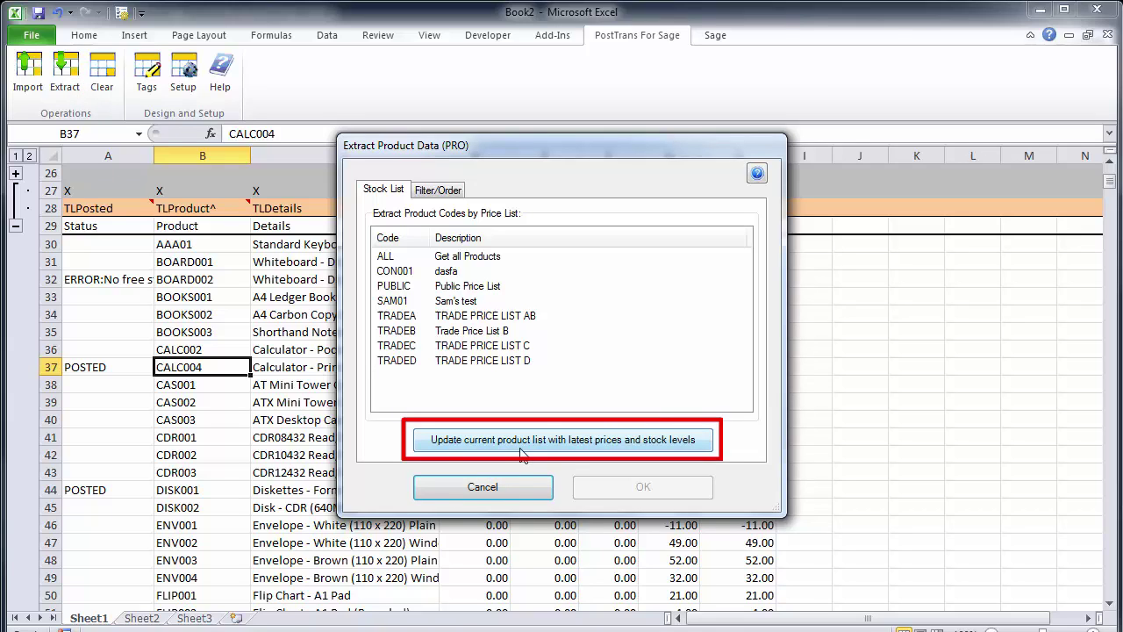
{"action": "left_click", "coordinate": [508, 486]}
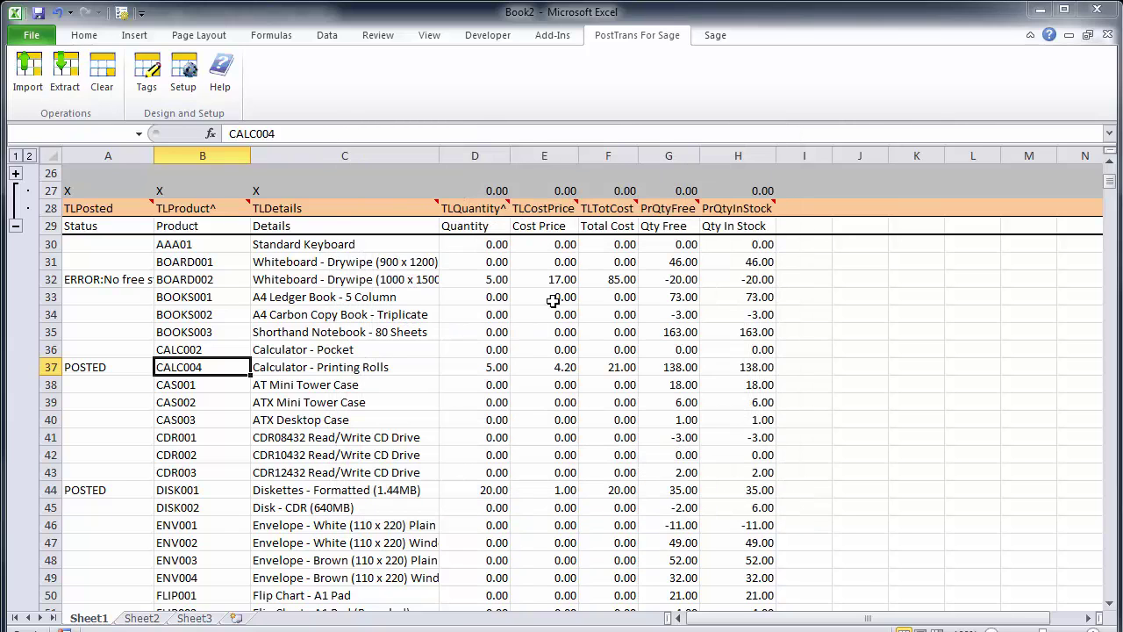
{"action": "left_click", "coordinate": [672, 369]}
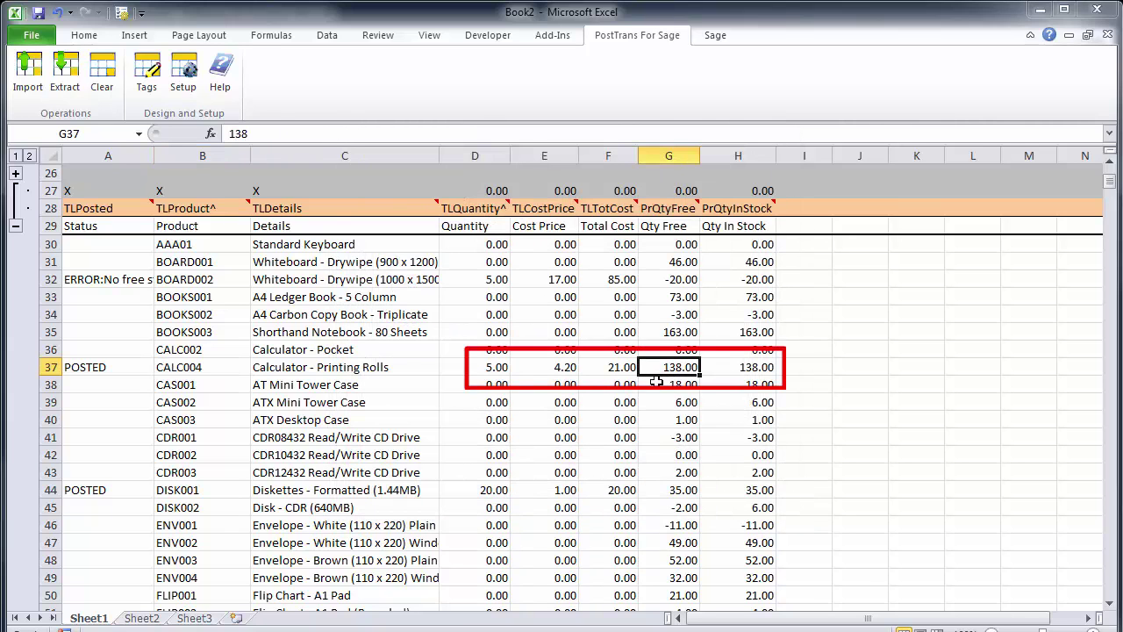
{"action": "left_click", "coordinate": [67, 79]}
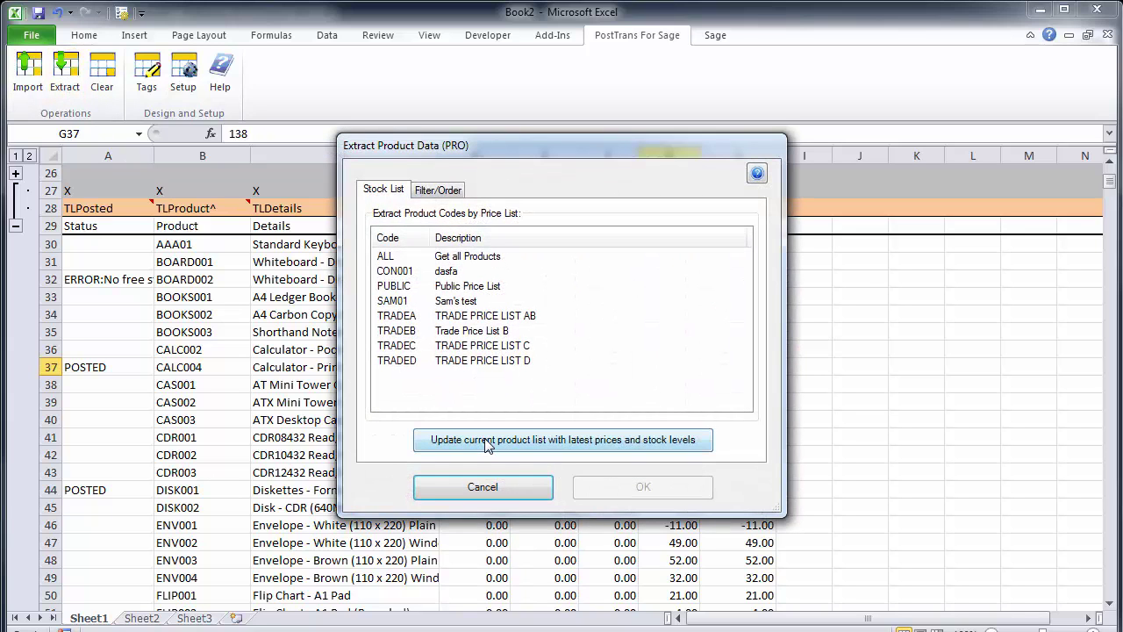
{"action": "left_click", "coordinate": [488, 446]}
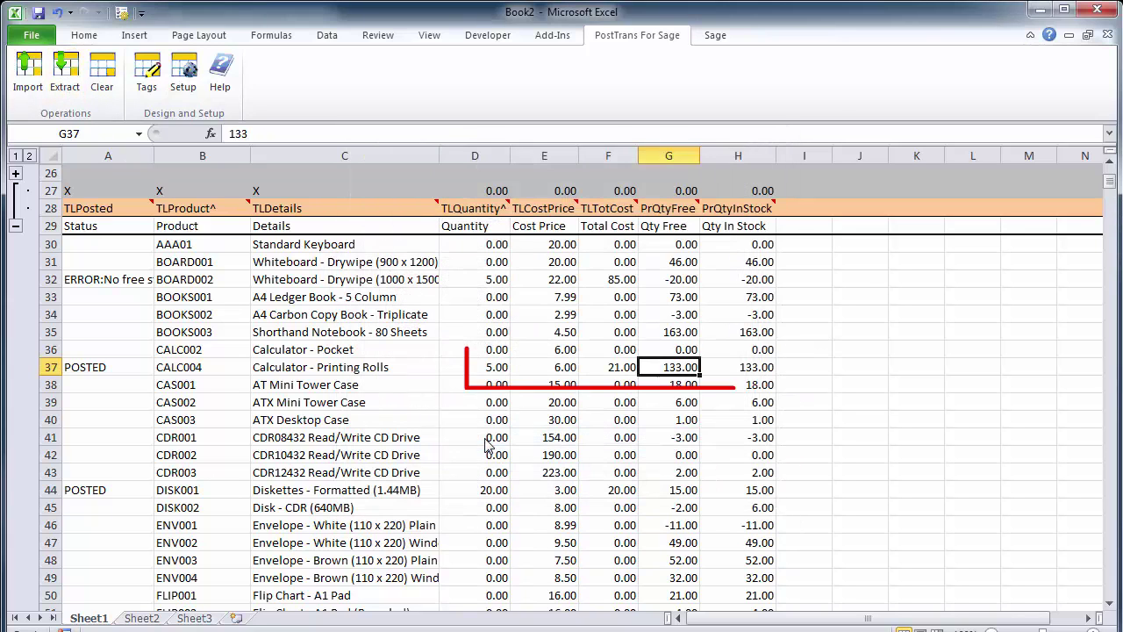
{"action": "left_click", "coordinate": [681, 391]}
{"action": "key", "text": "Up"}
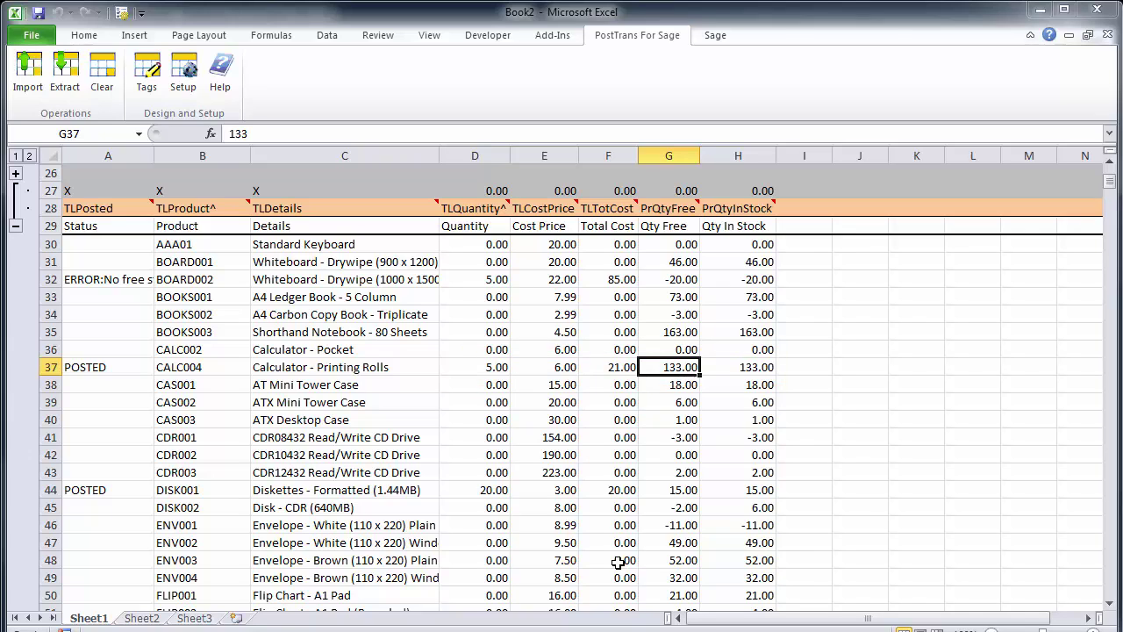
{"action": "left_click", "coordinate": [65, 72]}
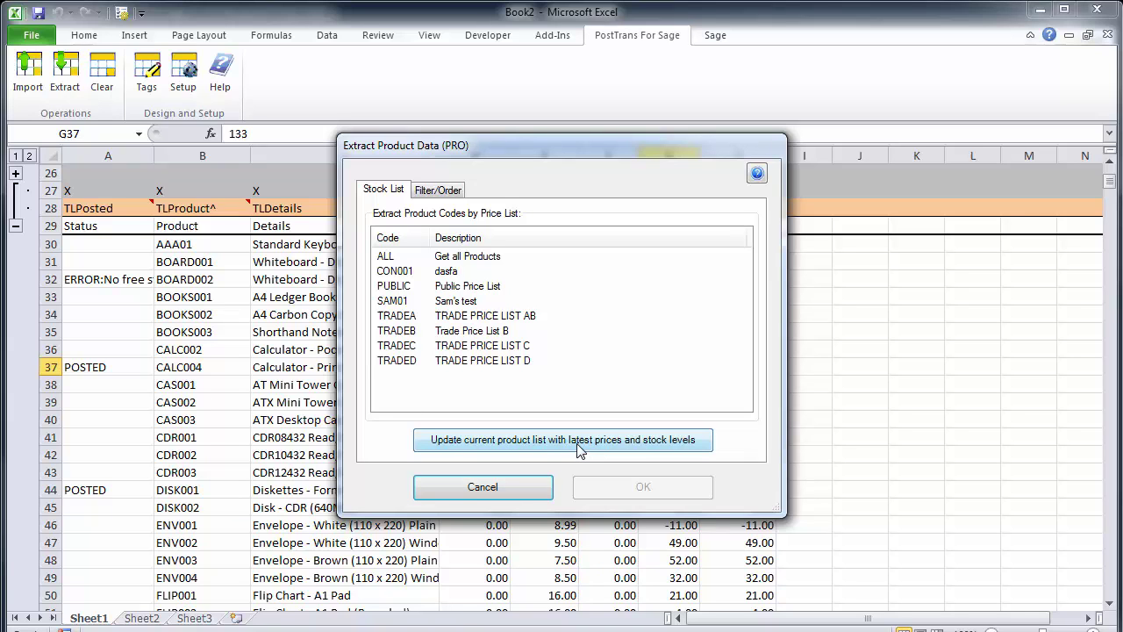
{"action": "left_click", "coordinate": [551, 486]}
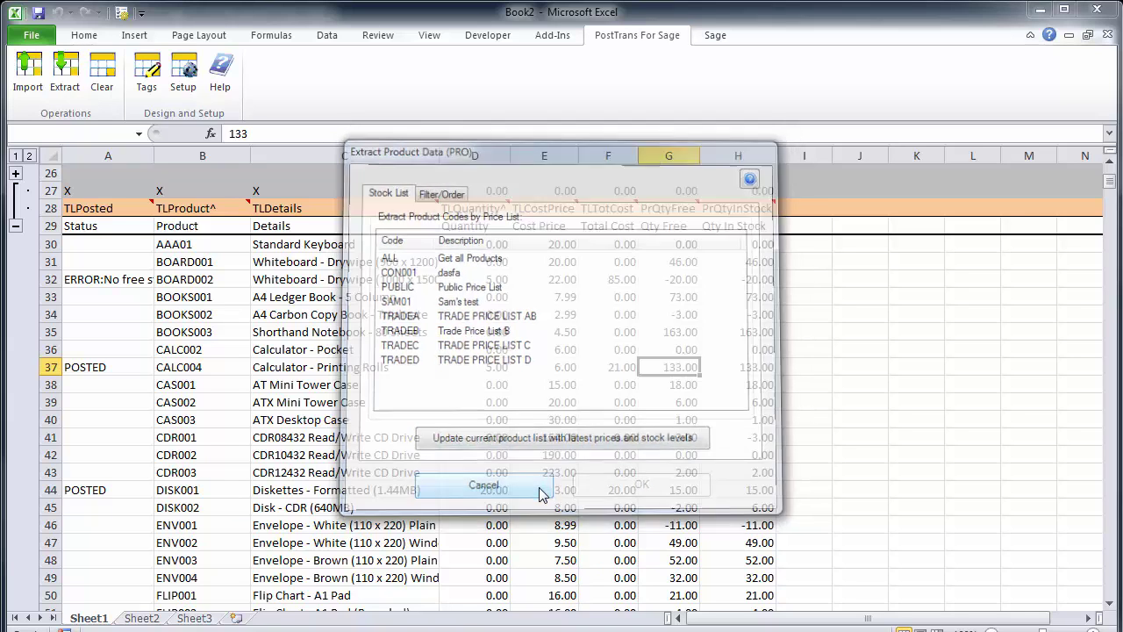
{"action": "left_click", "coordinate": [601, 313]}
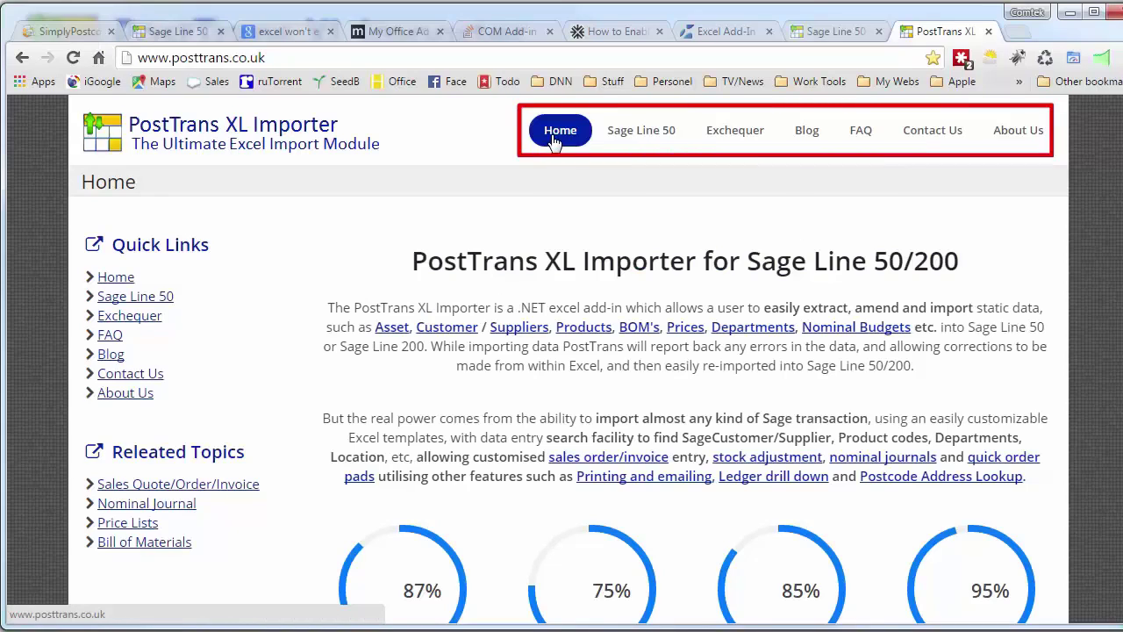
On the PostTrans website in the browser, open the Sage Line 50 Training page and look through its guidance.
{"action": "mouse_move", "coordinate": [620, 139]}
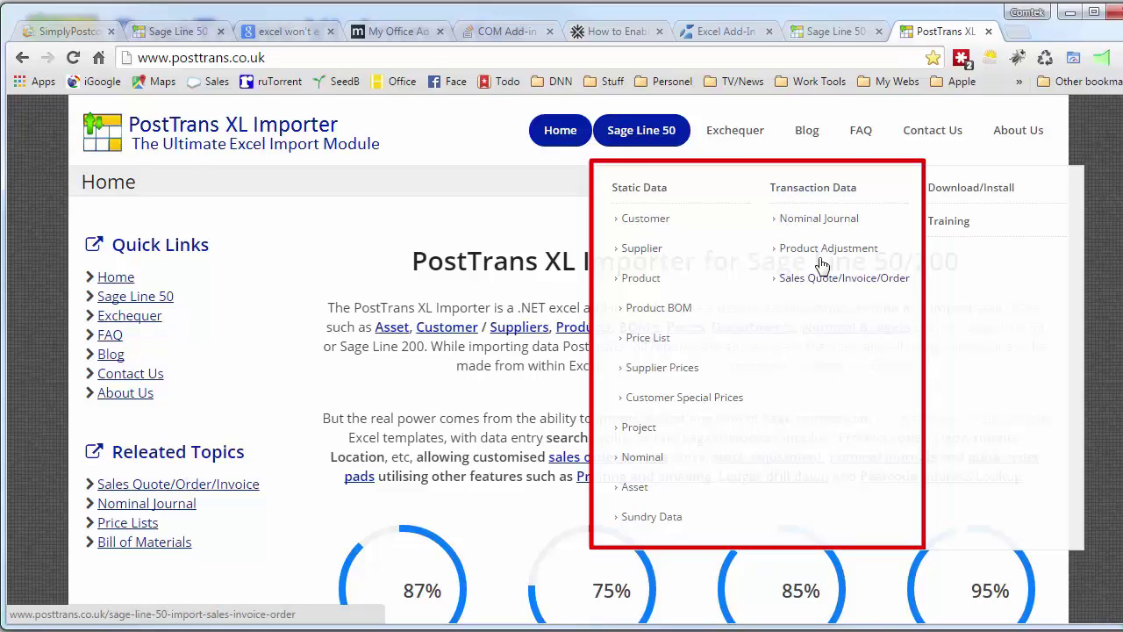
{"action": "left_click", "coordinate": [944, 229]}
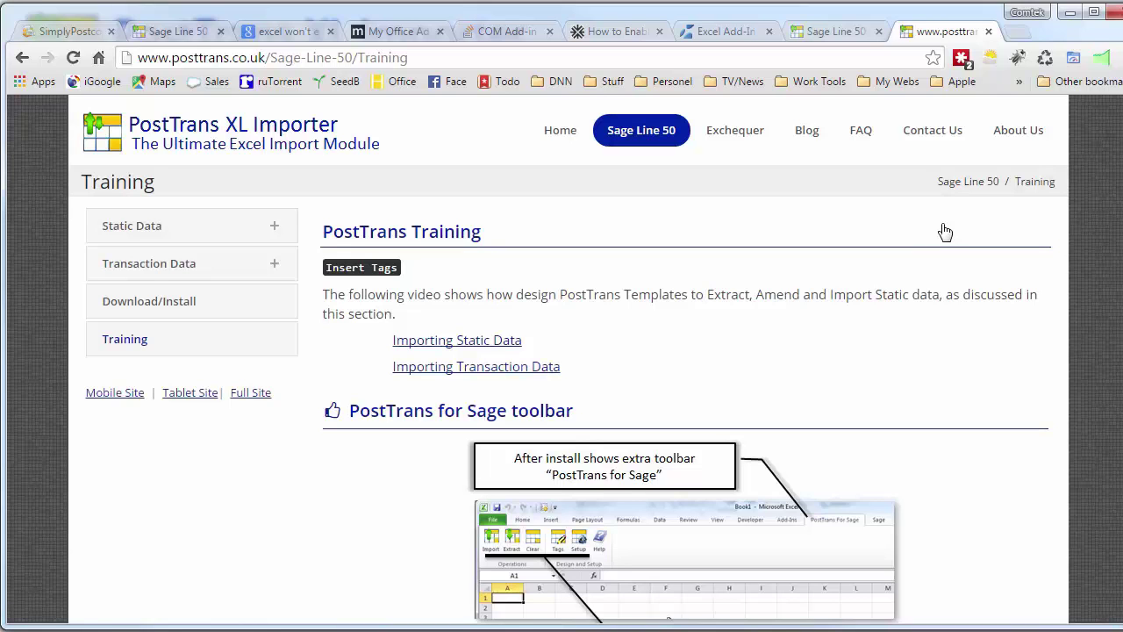
{"action": "scroll", "coordinate": [562, 394], "scroll_direction": "down", "scroll_amount": 15}
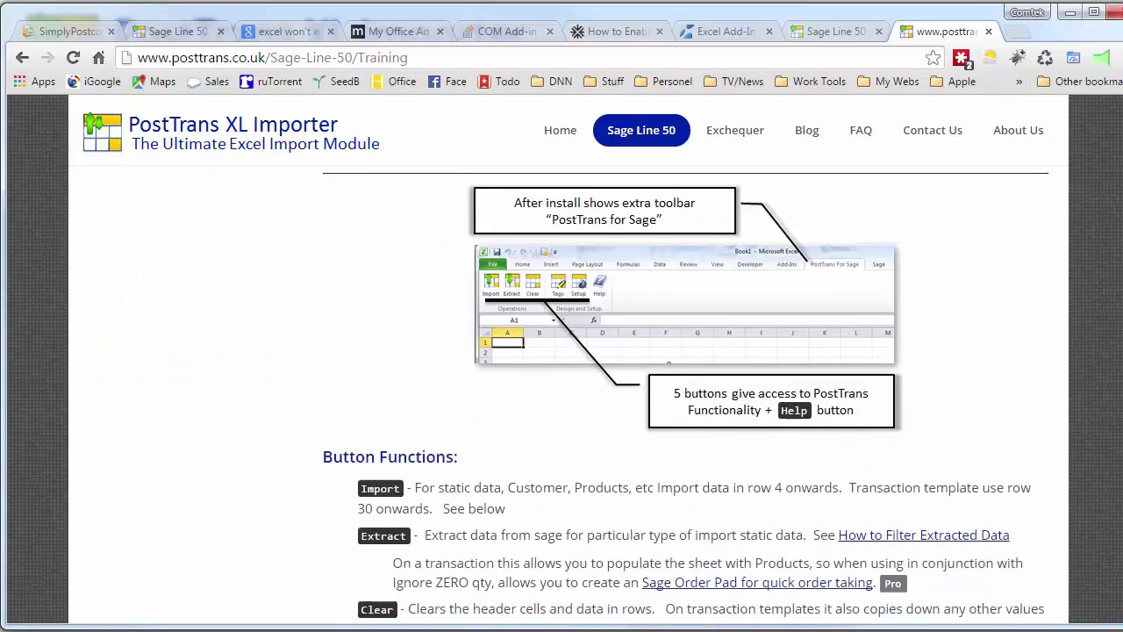
{"action": "scroll", "coordinate": [562, 394], "scroll_direction": "down", "scroll_amount": 3}
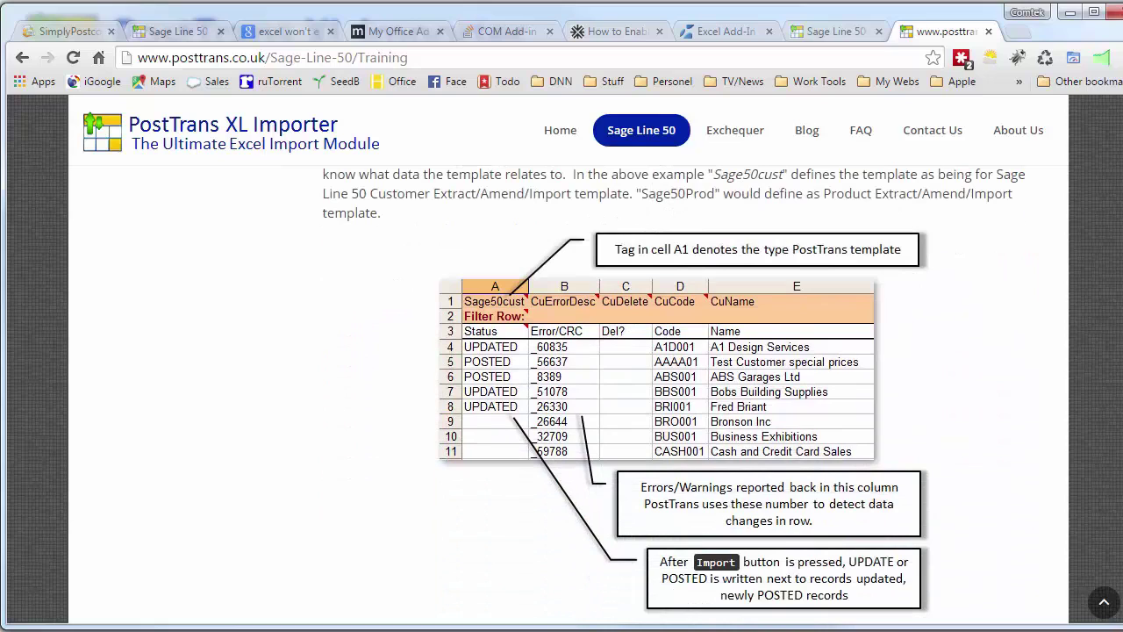
Open the PostTrans website's blog and browse through its list of Sage Line 50 articles.
{"action": "left_click", "coordinate": [806, 140]}
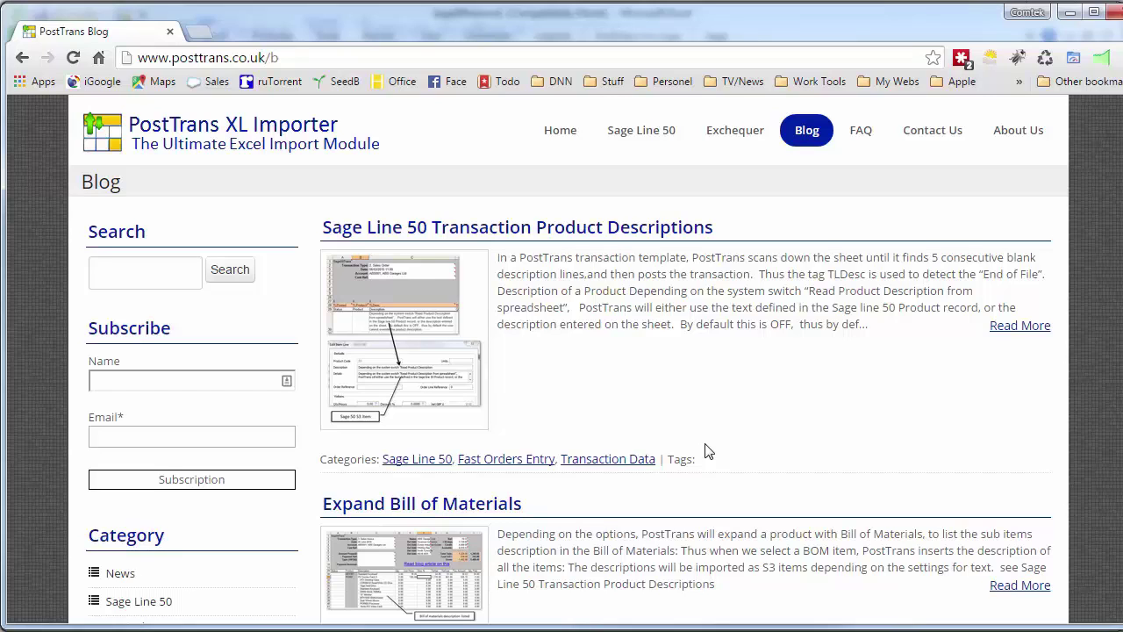
{"action": "scroll", "coordinate": [709, 451], "scroll_direction": "down", "scroll_amount": 2}
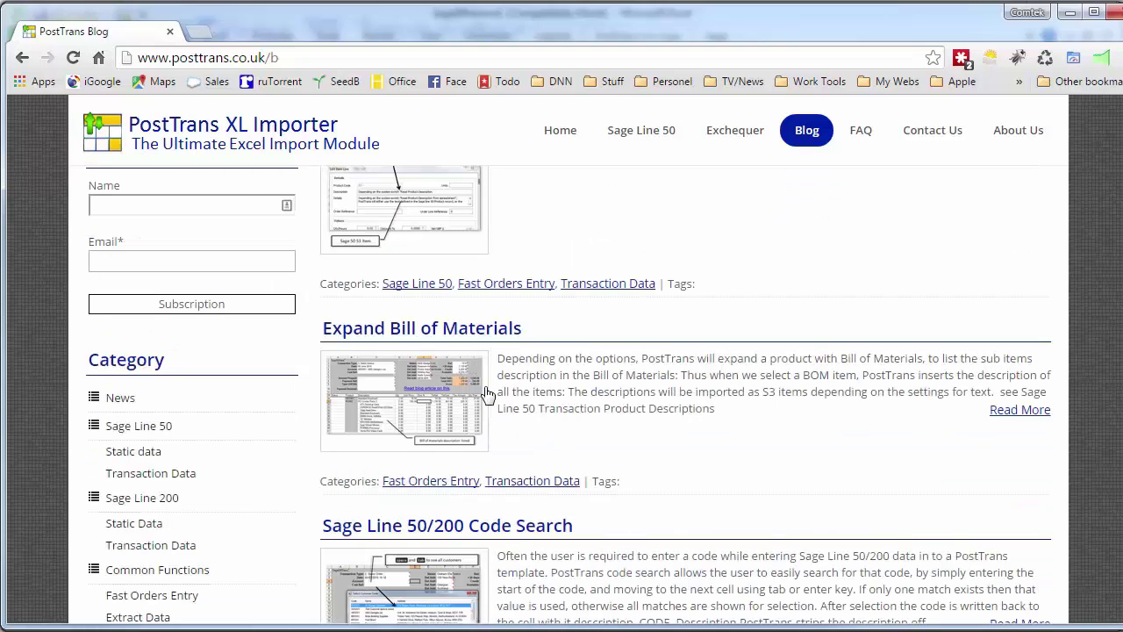
{"action": "scroll", "coordinate": [659, 428], "scroll_direction": "down", "scroll_amount": 3}
{"action": "scroll", "coordinate": [676, 446], "scroll_direction": "down", "scroll_amount": 4}
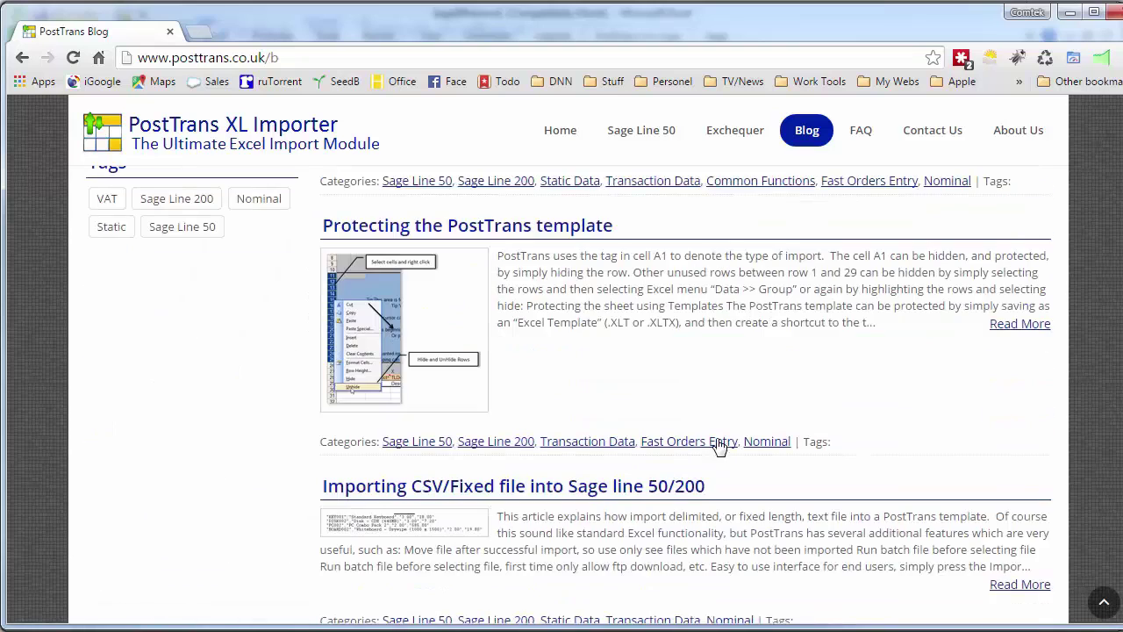
{"action": "scroll", "coordinate": [808, 422], "scroll_direction": "down", "scroll_amount": 7}
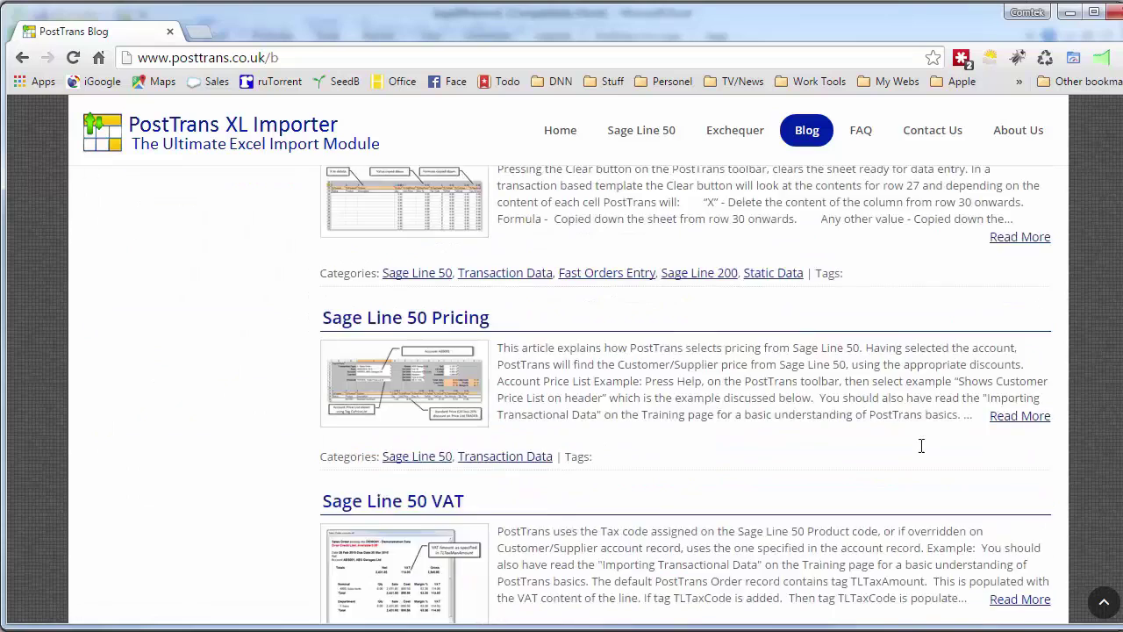
{"action": "scroll", "coordinate": [921, 445], "scroll_direction": "down", "scroll_amount": 2}
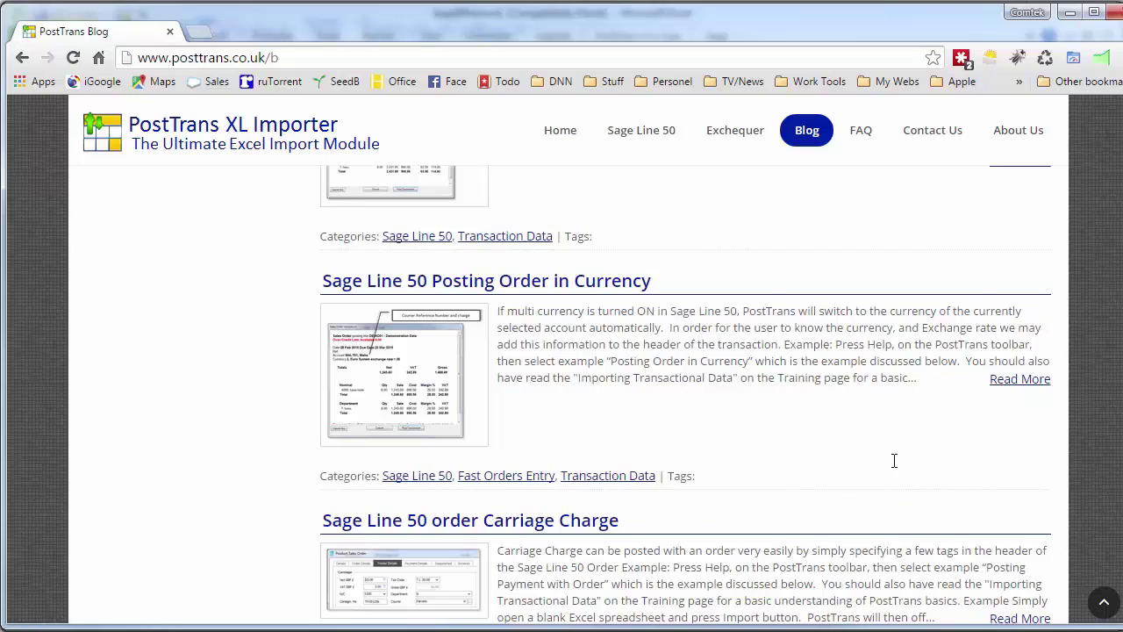
{"action": "scroll", "coordinate": [894, 458], "scroll_direction": "down", "scroll_amount": 1}
{"action": "scroll", "coordinate": [877, 409], "scroll_direction": "up", "scroll_amount": 15}
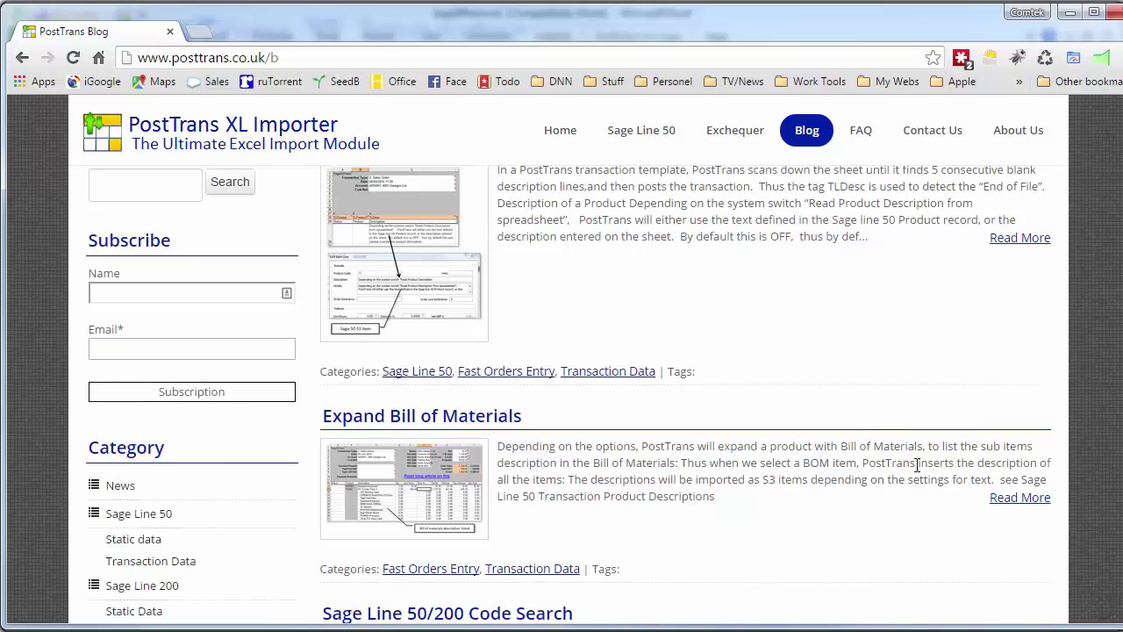
Switch to the Sage50trans.xls workbook in Excel, select the TLDesc (Req) tag and read its linked article "How Descriptions are Imported".
{"action": "key", "text": "alt+Tab"}
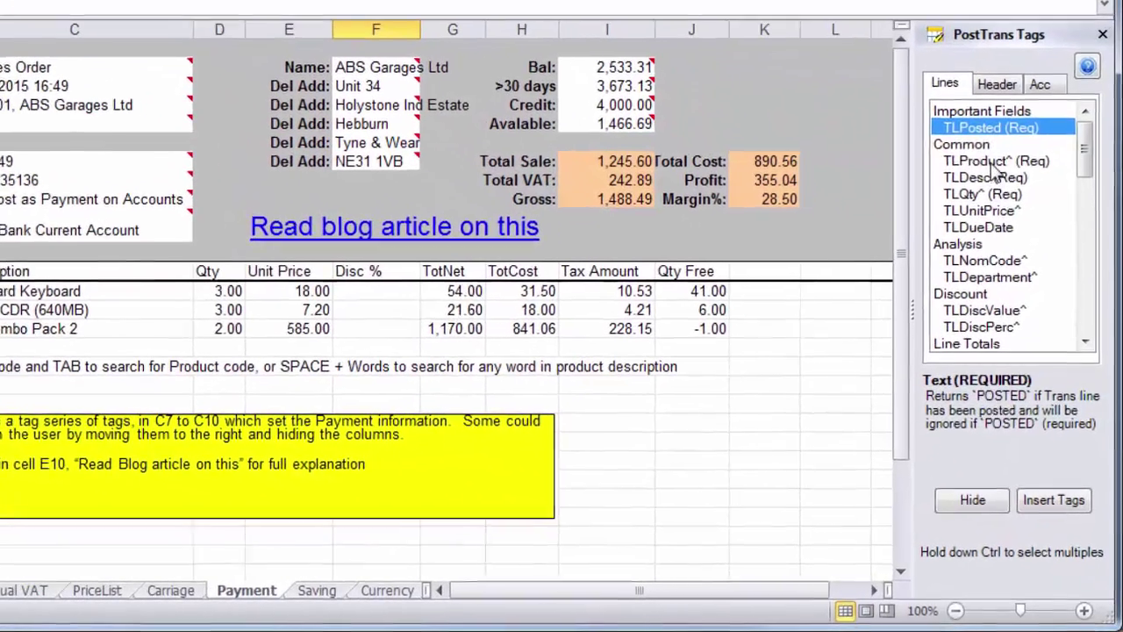
{"action": "left_click", "coordinate": [1009, 259]}
{"action": "left_click", "coordinate": [1010, 272]}
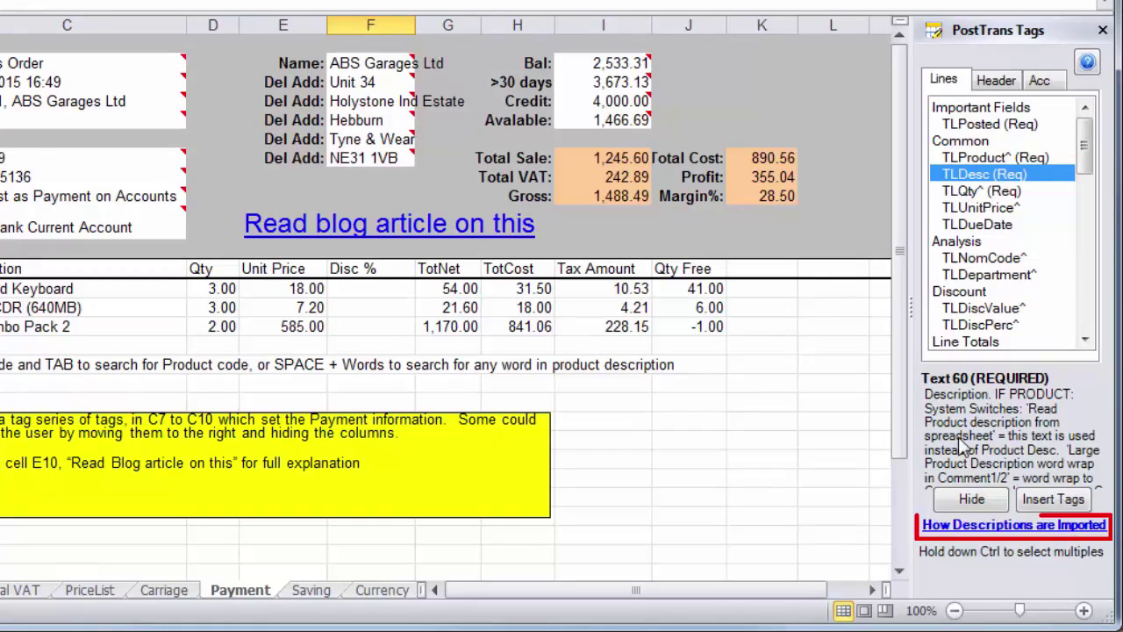
{"action": "left_click", "coordinate": [999, 527]}
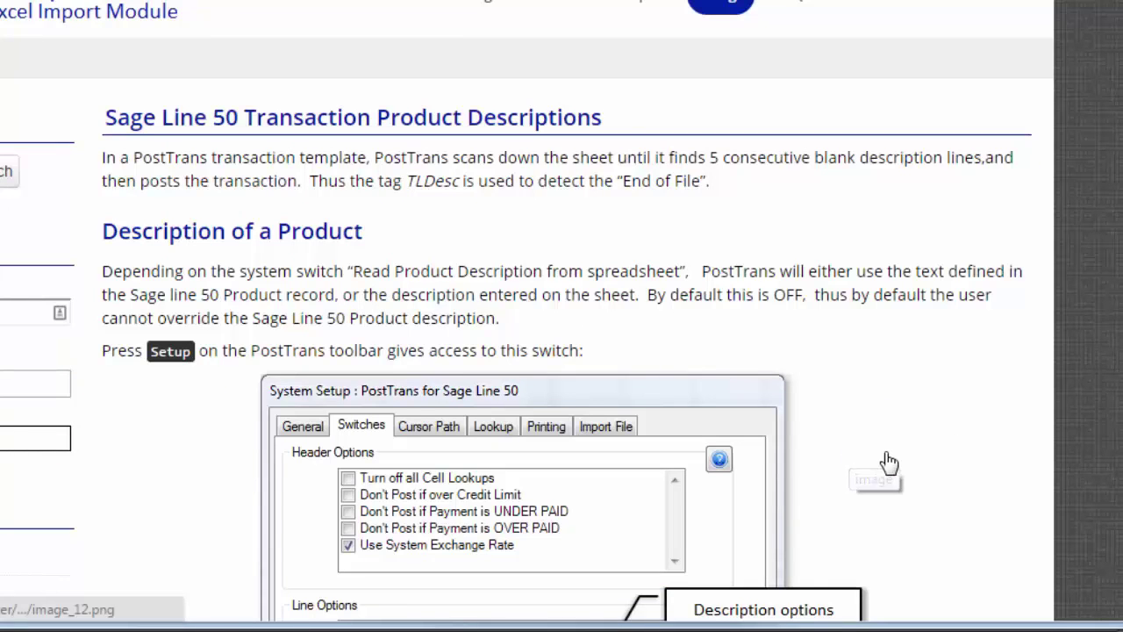
{"action": "scroll", "coordinate": [891, 460], "scroll_direction": "down", "scroll_amount": 15}
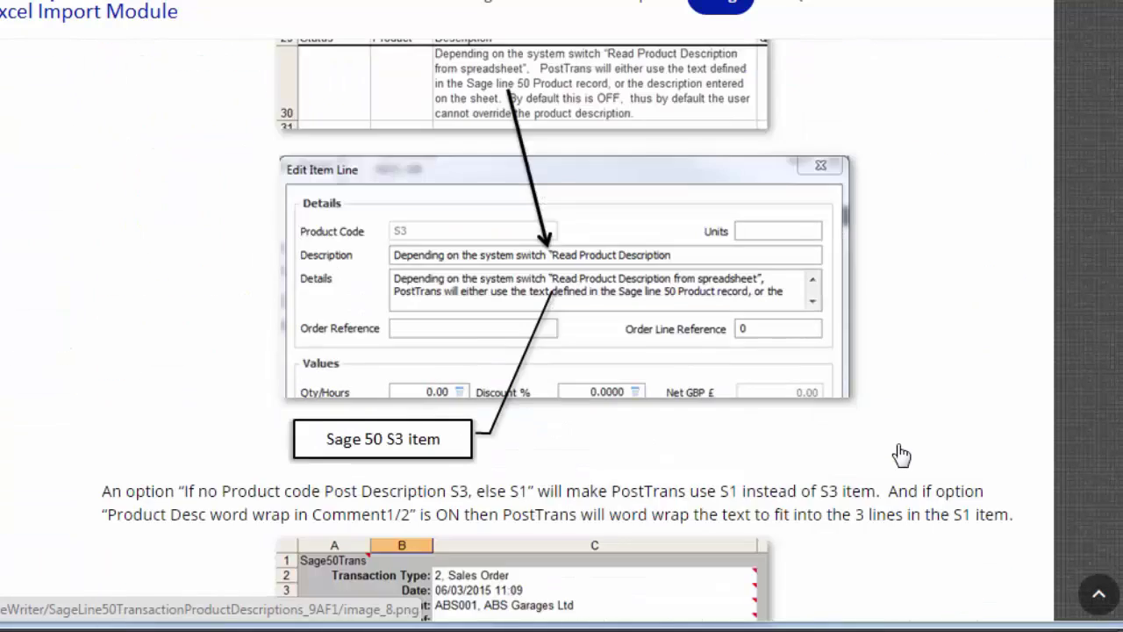
{"action": "scroll", "coordinate": [901, 454], "scroll_direction": "down", "scroll_amount": 12}
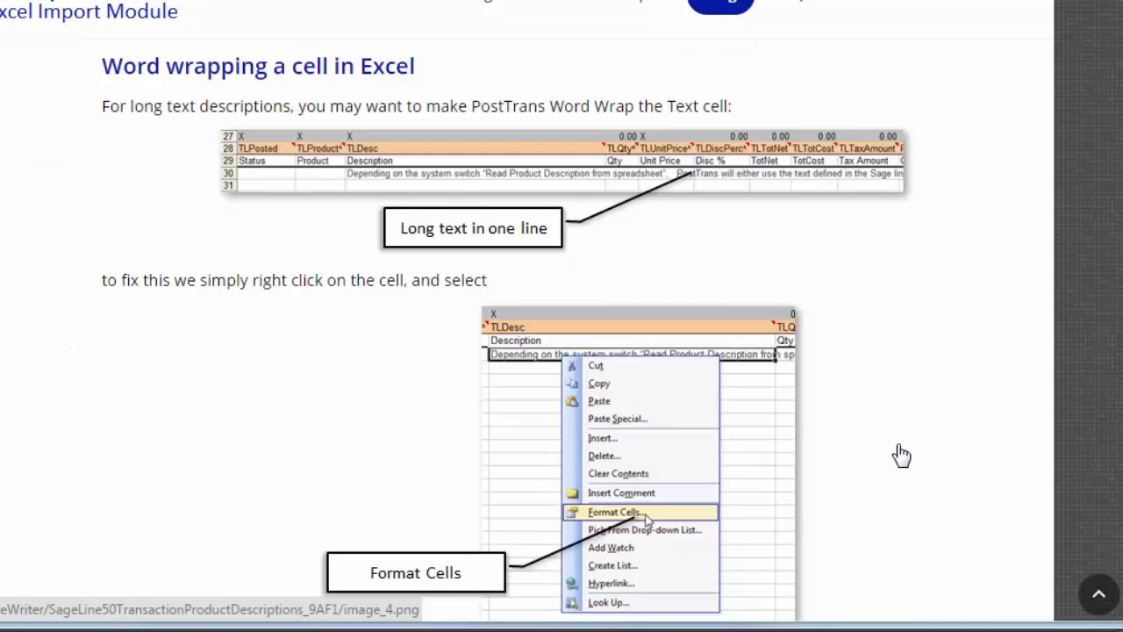
{"action": "scroll", "coordinate": [901, 454], "scroll_direction": "down", "scroll_amount": 2}
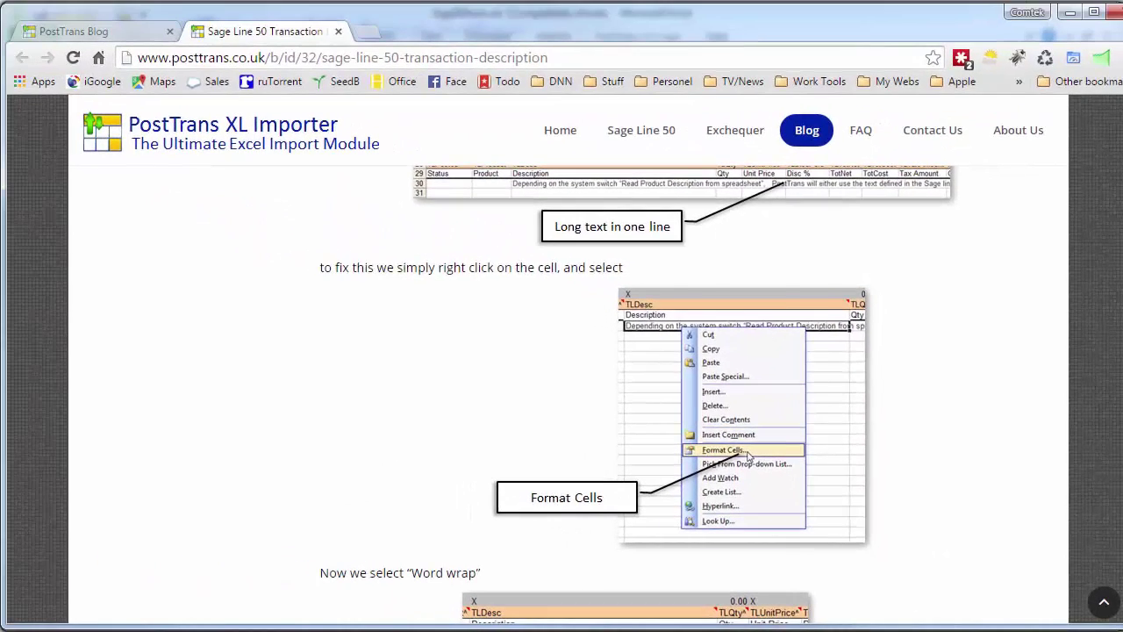
Return to Excel, look at the PostTrans help topics and example templates, select Training on Transactional templates and close the help.
{"action": "key", "text": "alt+Tab"}
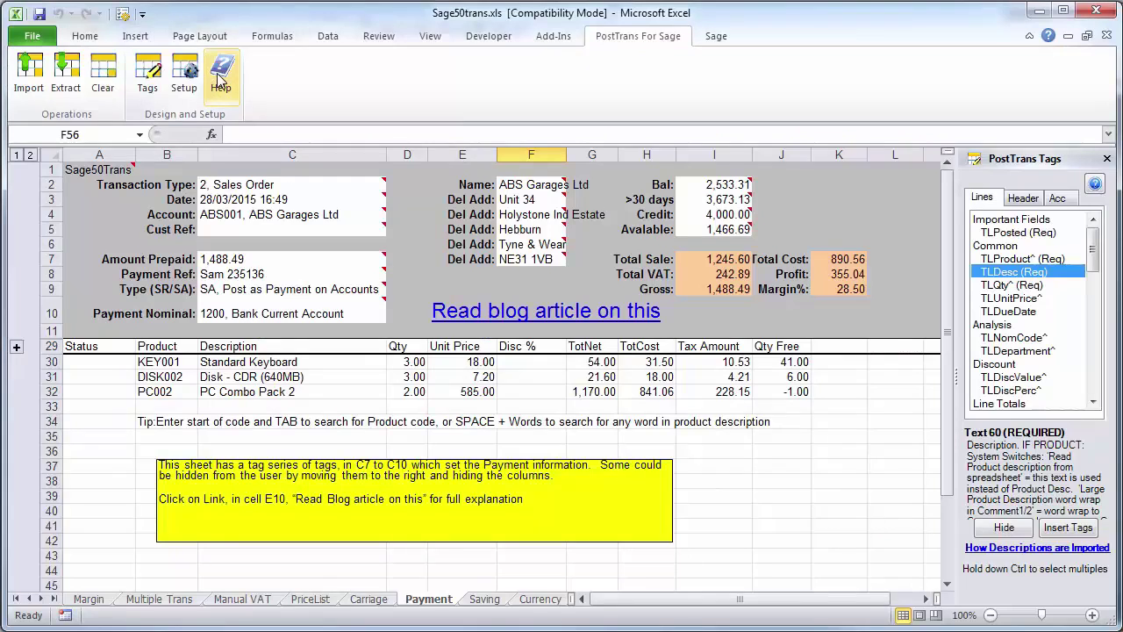
{"action": "left_click", "coordinate": [221, 79]}
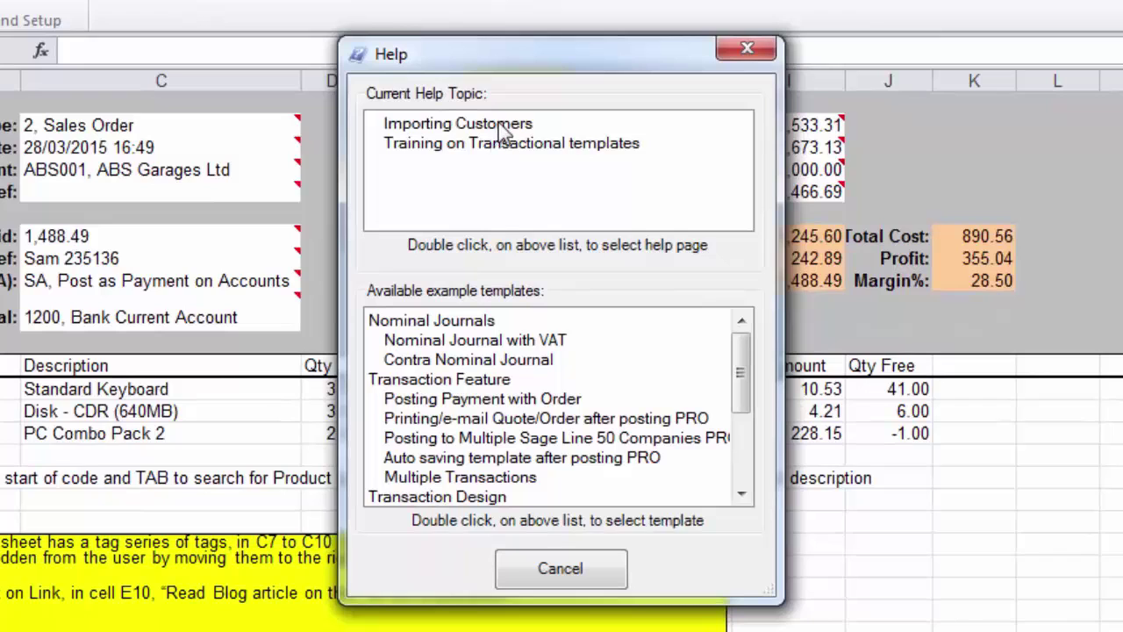
{"action": "left_click", "coordinate": [498, 143]}
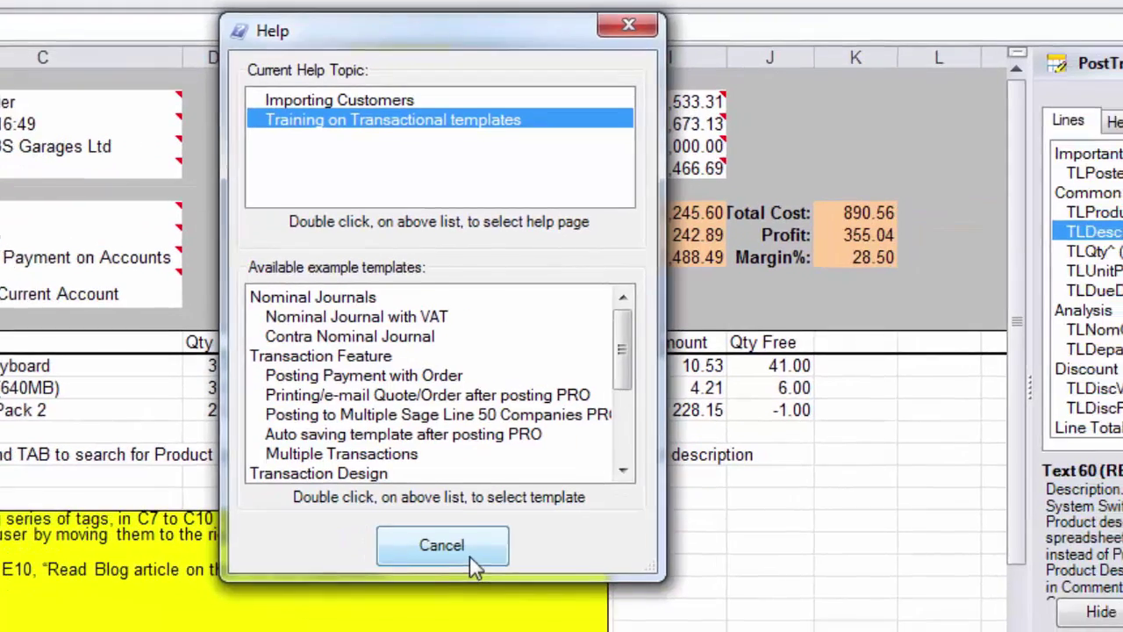
{"action": "left_click", "coordinate": [470, 556]}
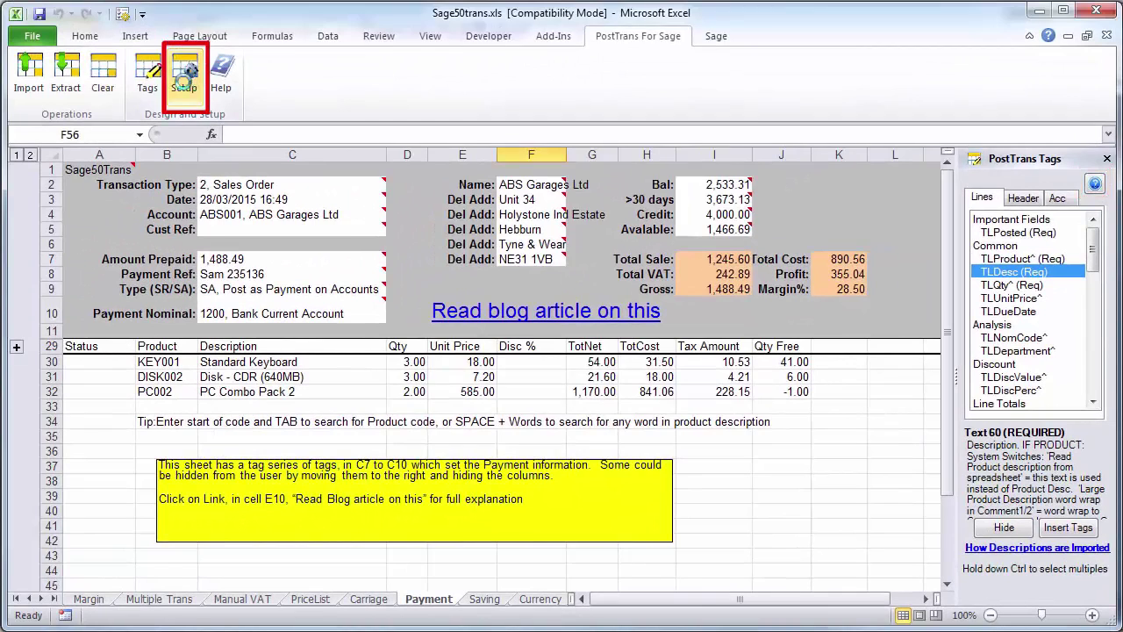
Open the PostTrans system setup, show the Cursor Path settings and open their linked help article.
{"action": "left_click", "coordinate": [185, 77]}
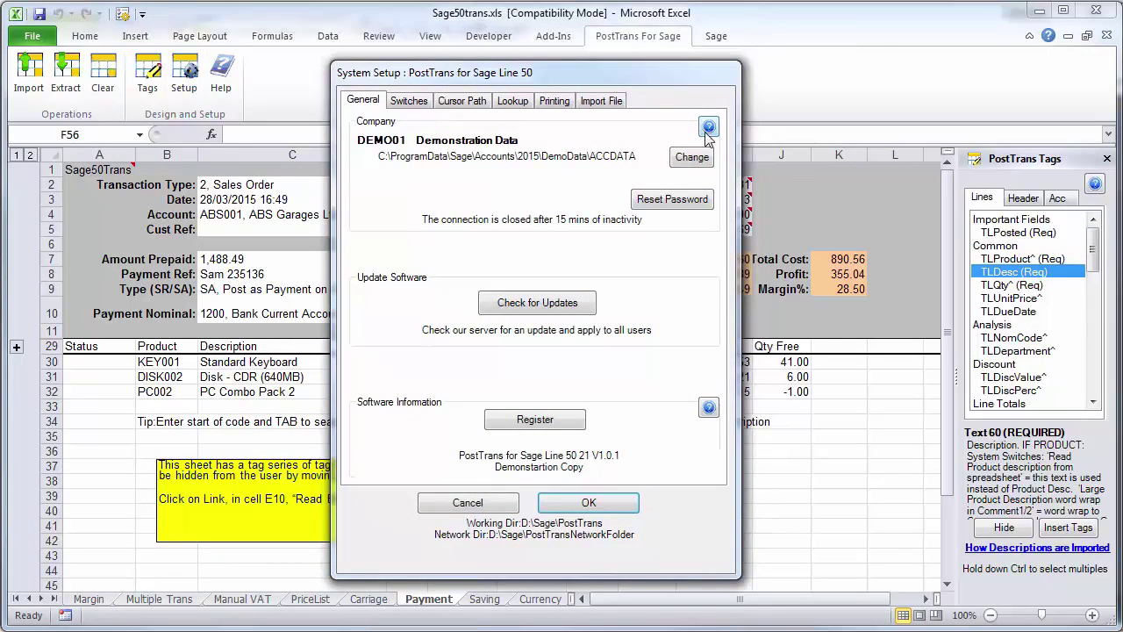
{"action": "left_click", "coordinate": [465, 104]}
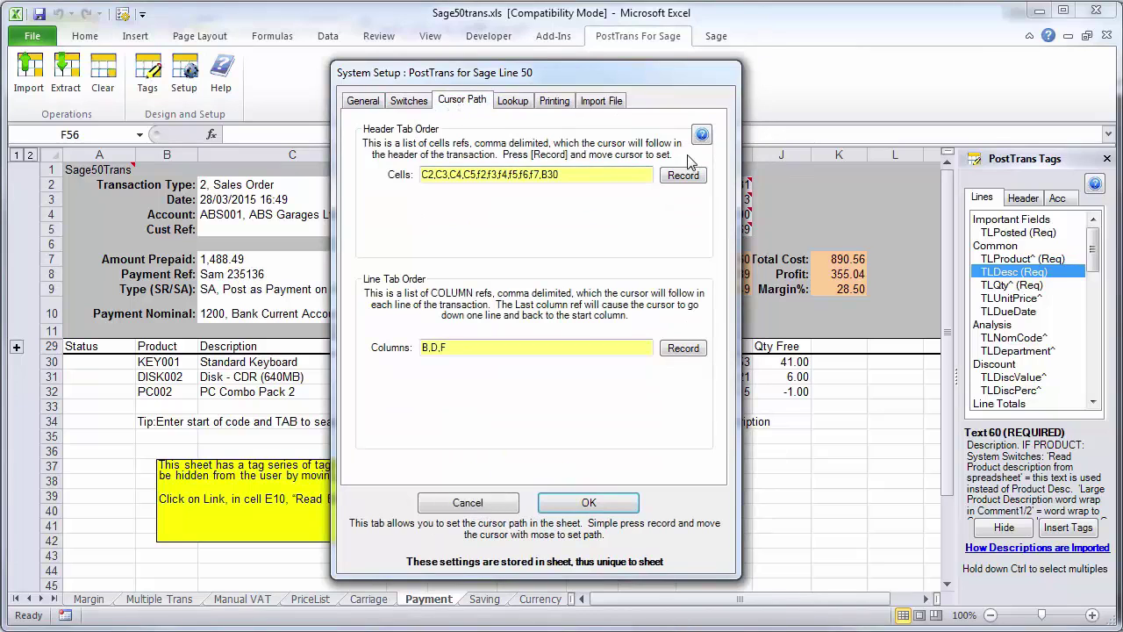
{"action": "left_click", "coordinate": [702, 135]}
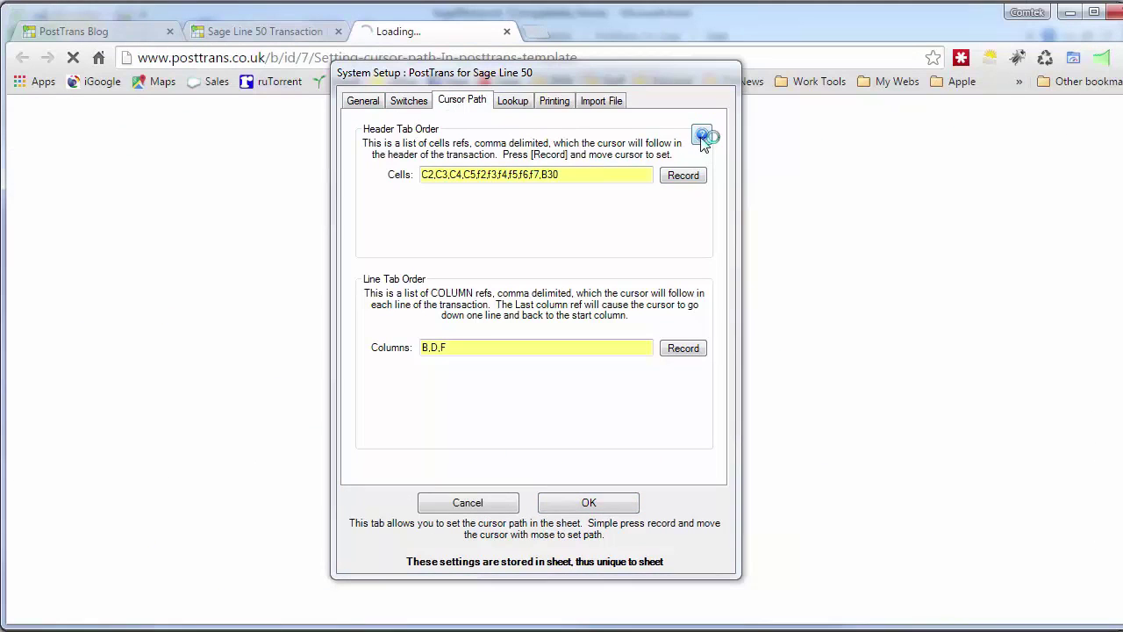
Cancel the system setup, read the cursor path article down to "How to define the Cursor Path" and switch back to the Sage50trans.xls workbook in Excel.
{"action": "left_click", "coordinate": [491, 510]}
{"action": "scroll", "coordinate": [754, 466], "scroll_direction": "down", "scroll_amount": 2}
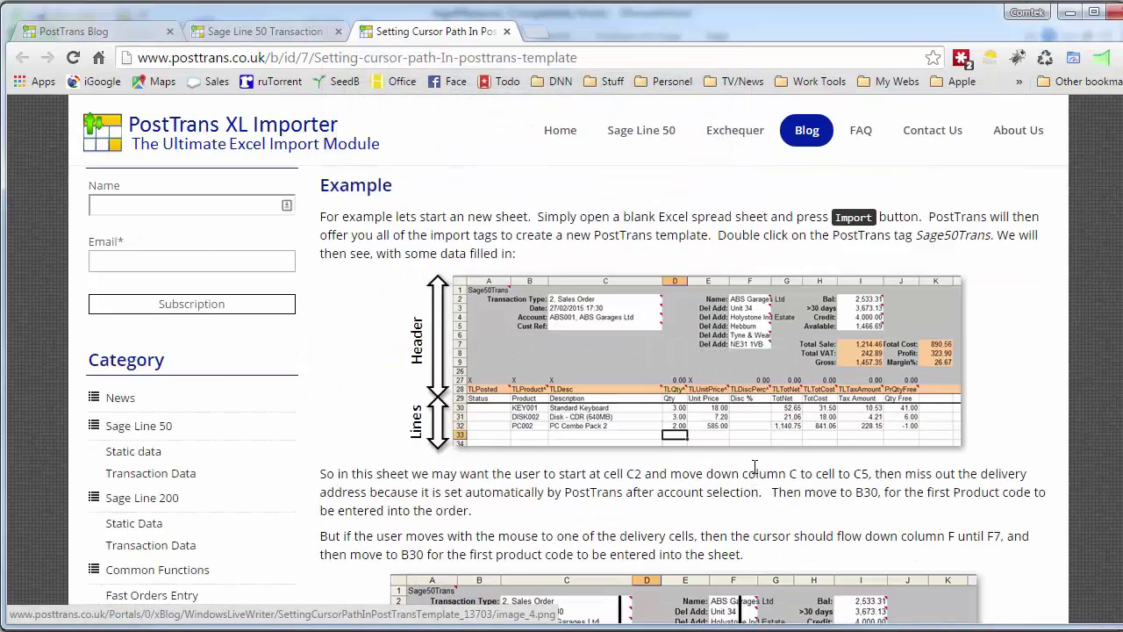
{"action": "scroll", "coordinate": [755, 467], "scroll_direction": "down", "scroll_amount": 2}
{"action": "scroll", "coordinate": [758, 474], "scroll_direction": "down", "scroll_amount": 3}
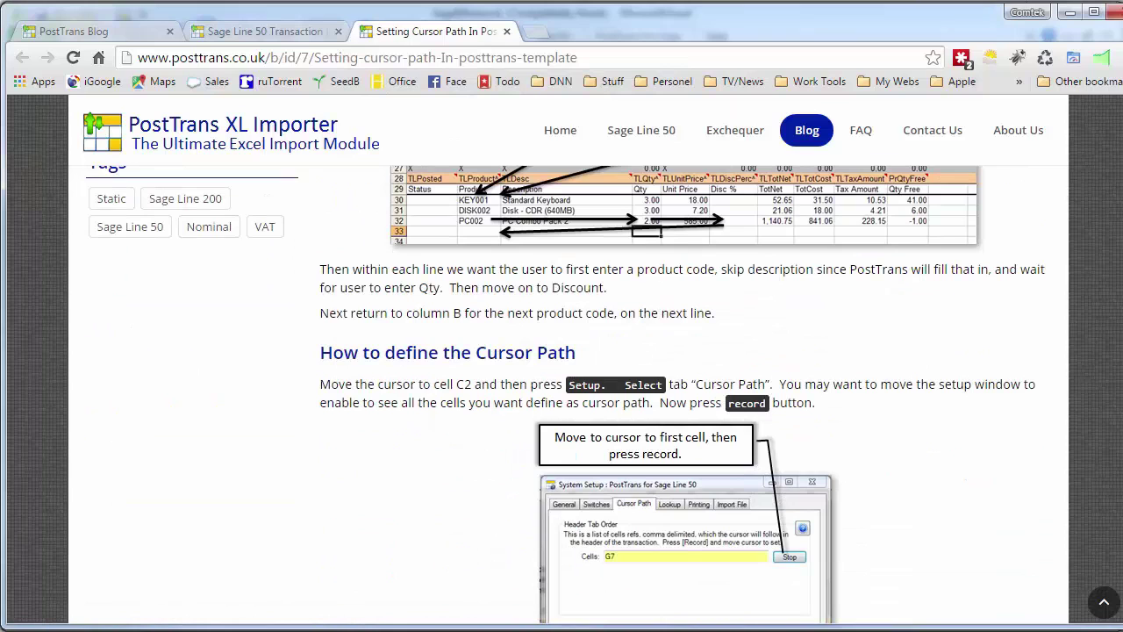
{"action": "key", "text": "alt+Tab"}
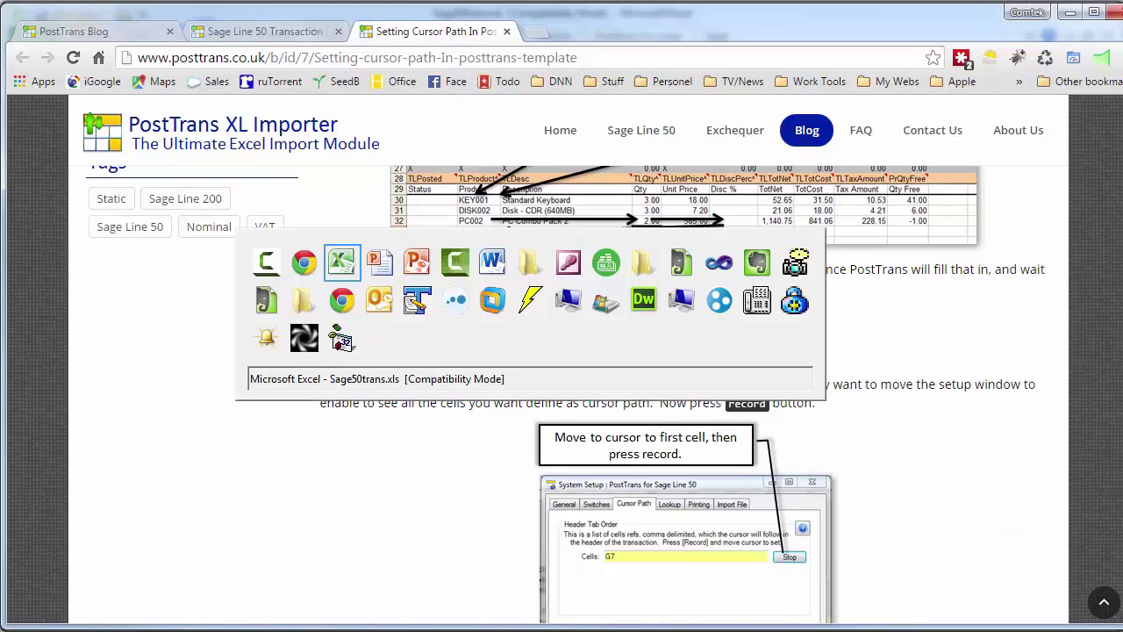